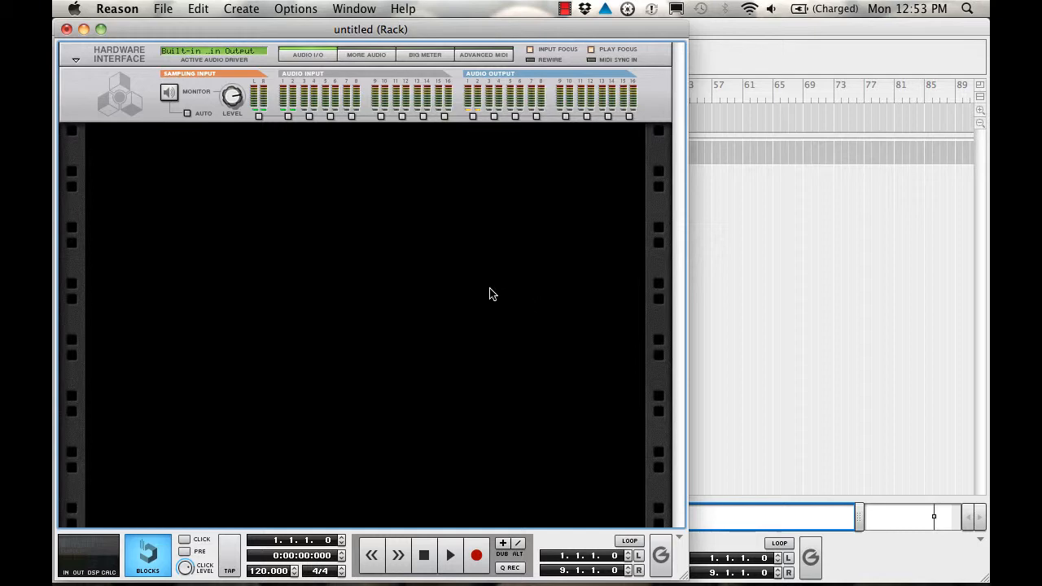
- Add a Mixer 14:2 to the empty rack, with a SubTractor Analog Synthesizer below it
right_click(466, 259)
left_click(511, 353)
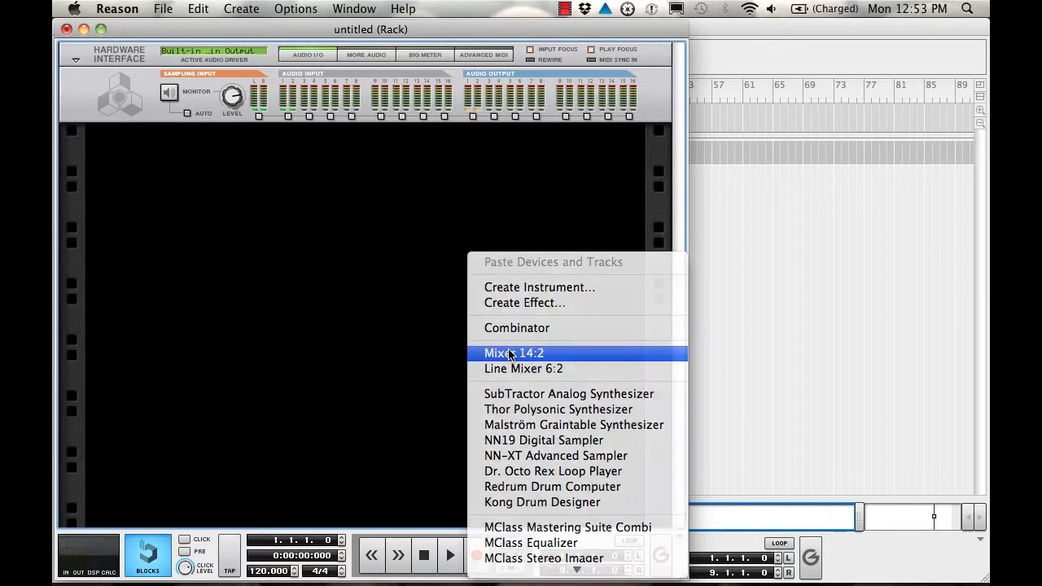
right_click(429, 387)
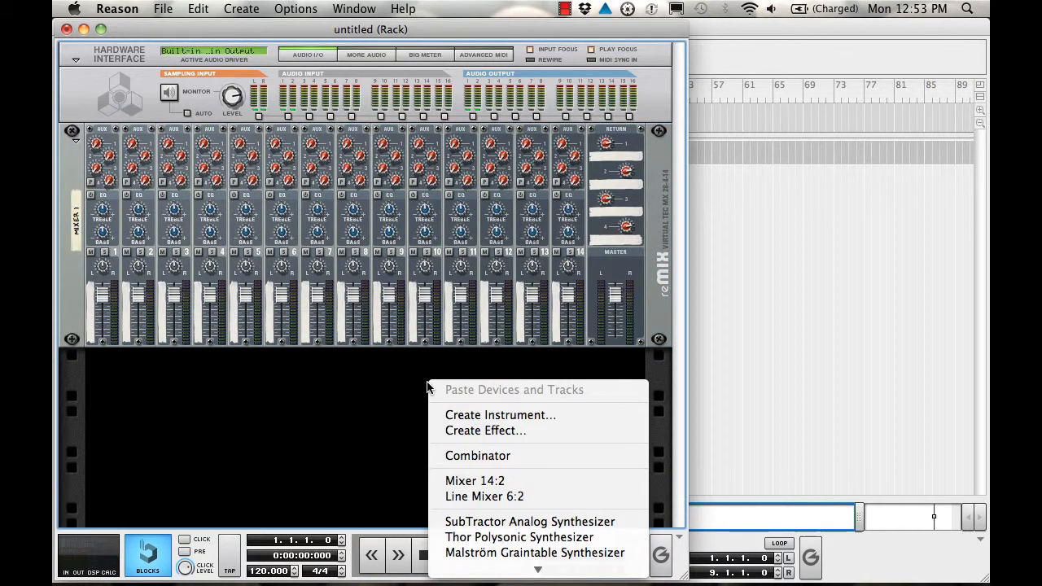
left_click(491, 521)
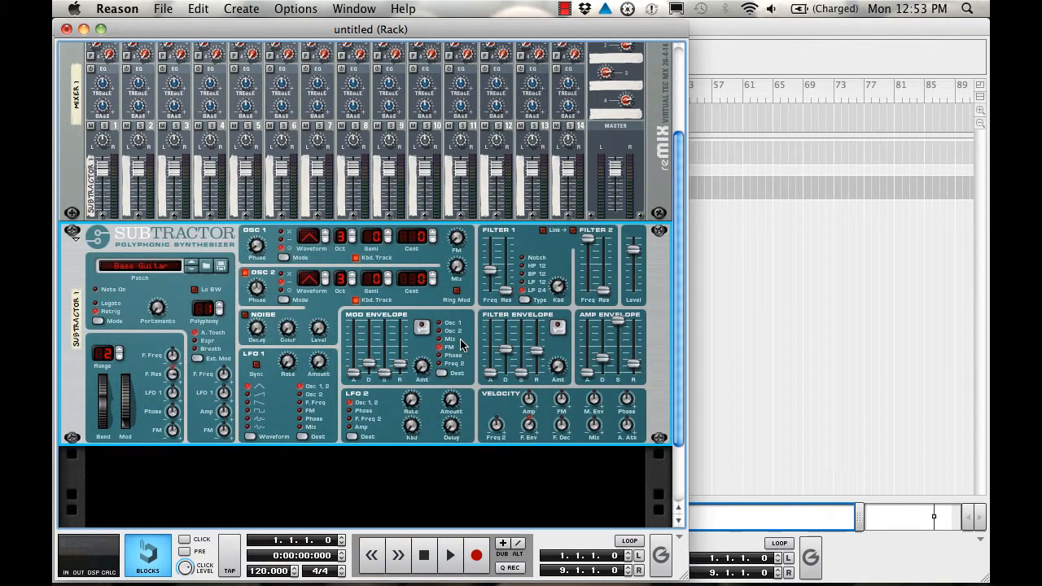
- Create an RPG-8 Monophonic Arpeggiator attached to the SubTractor
scroll(461, 346, "down", 2)
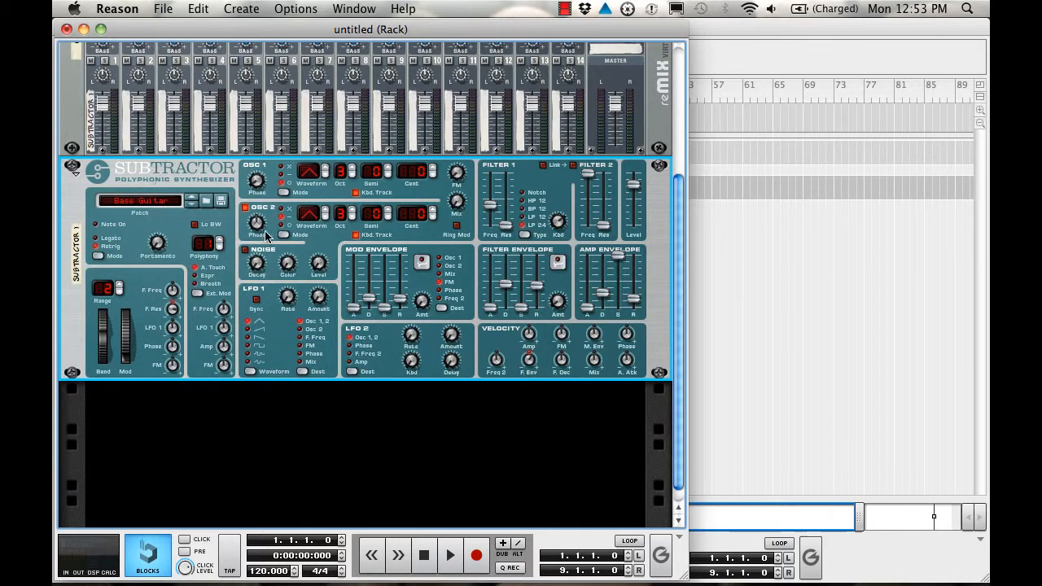
right_click(72, 334)
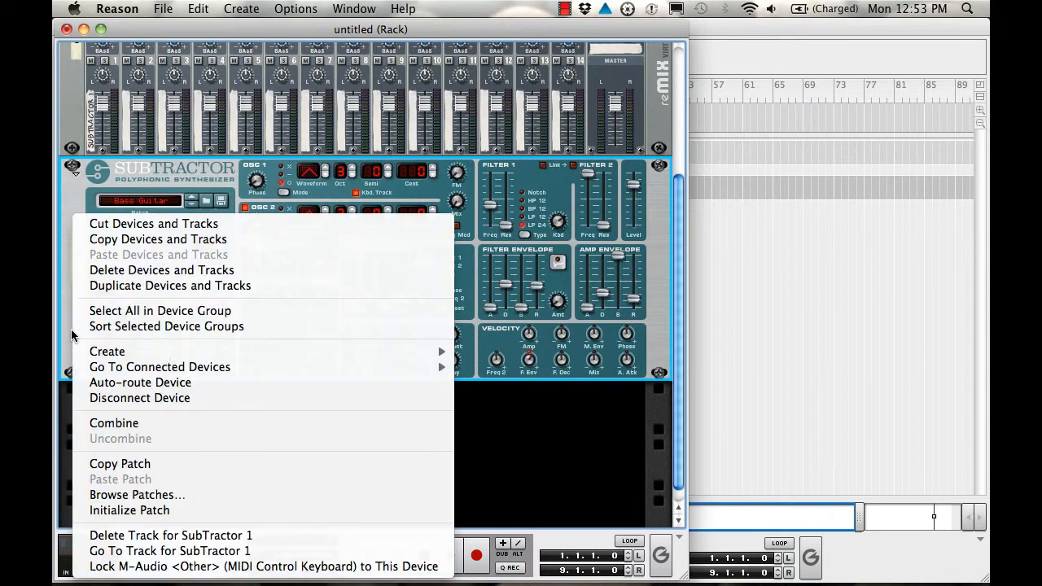
mouse_move(102, 354)
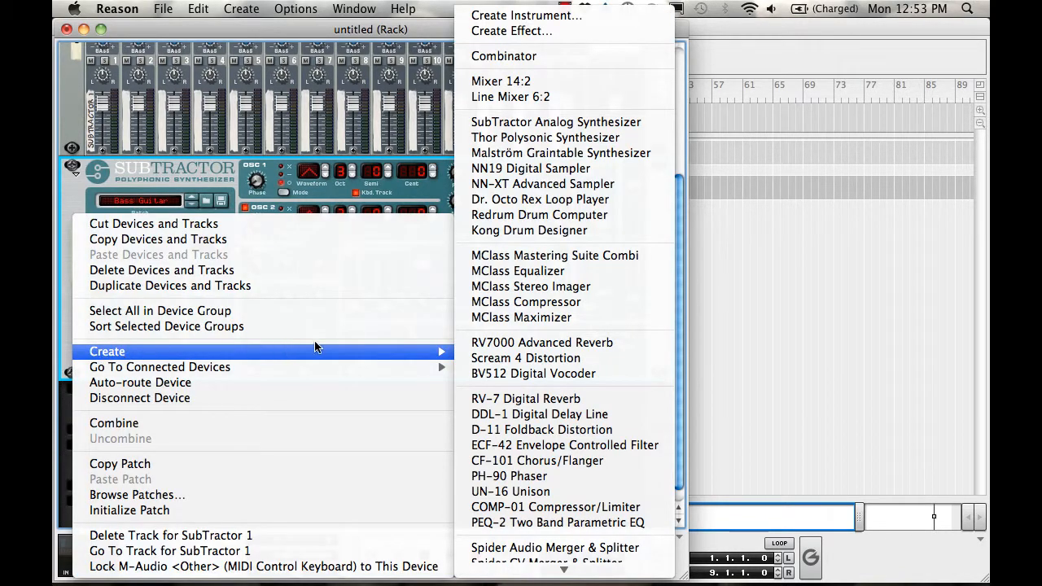
mouse_move(552, 583)
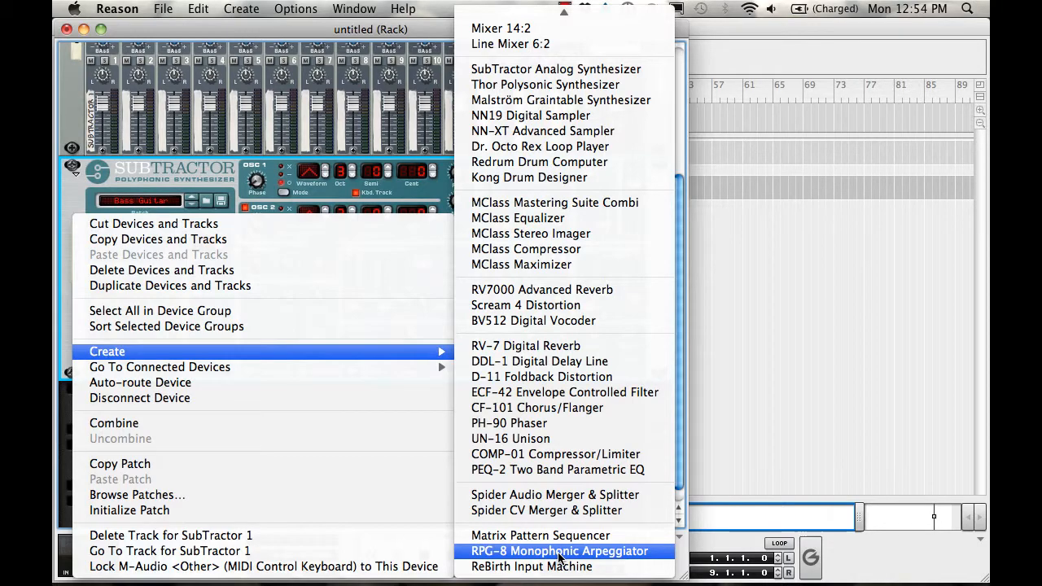
left_click(559, 551)
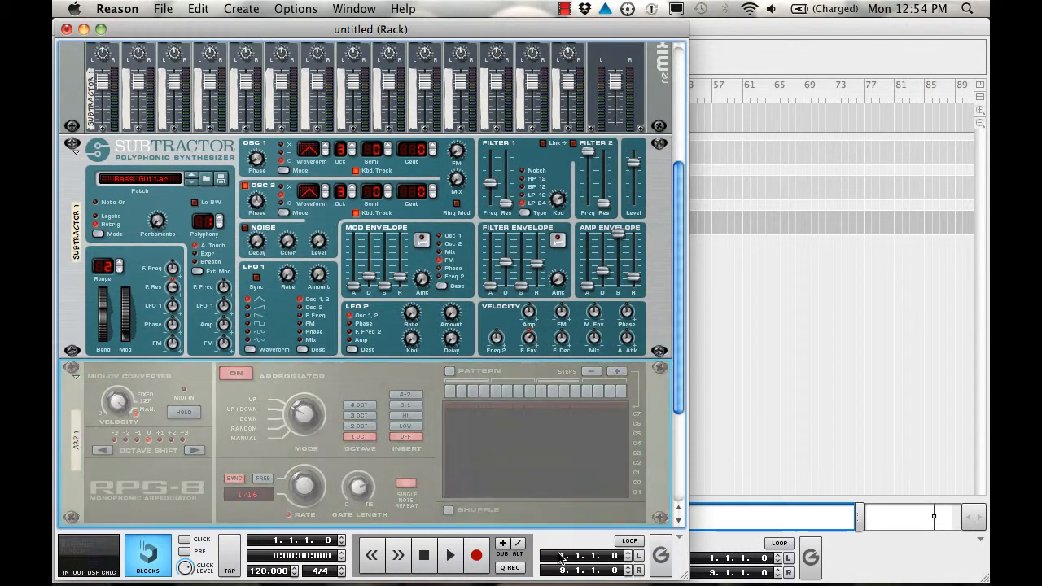
- Inspect the cable routing between the RPG-8 and the SubTractor on the back of the rack, and return to the front
key("Tab")
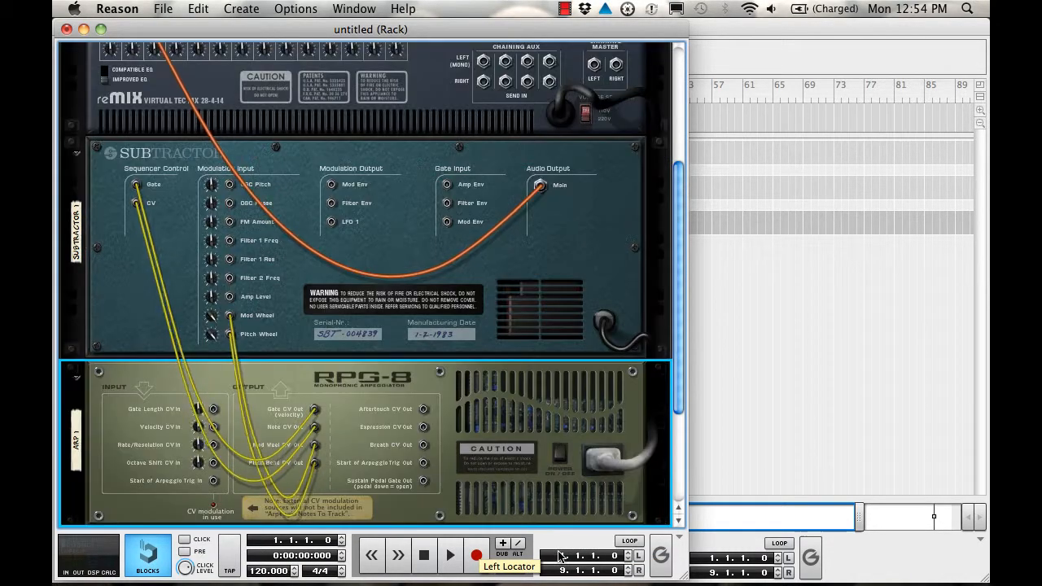
scroll(560, 429, "down", 2)
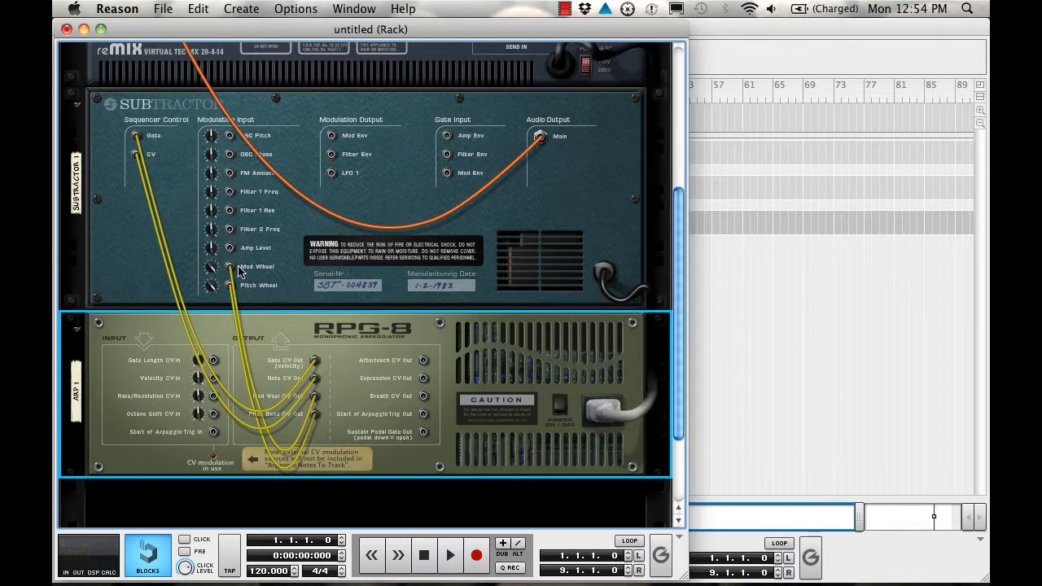
key("Tab")
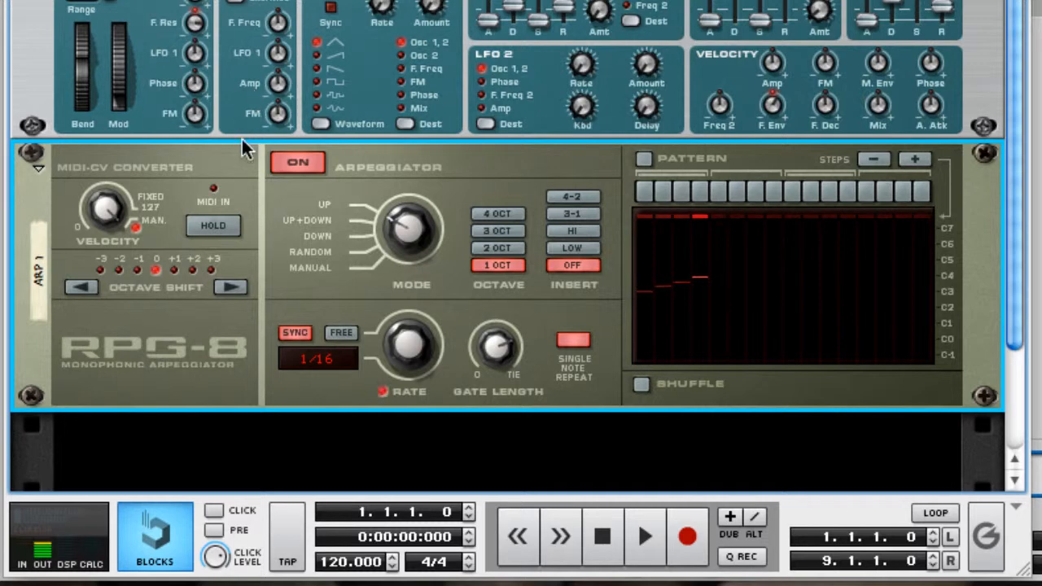
- Turn on Hold on the RPG-8 and set the arpeggiator mode to Up
left_click(219, 225)
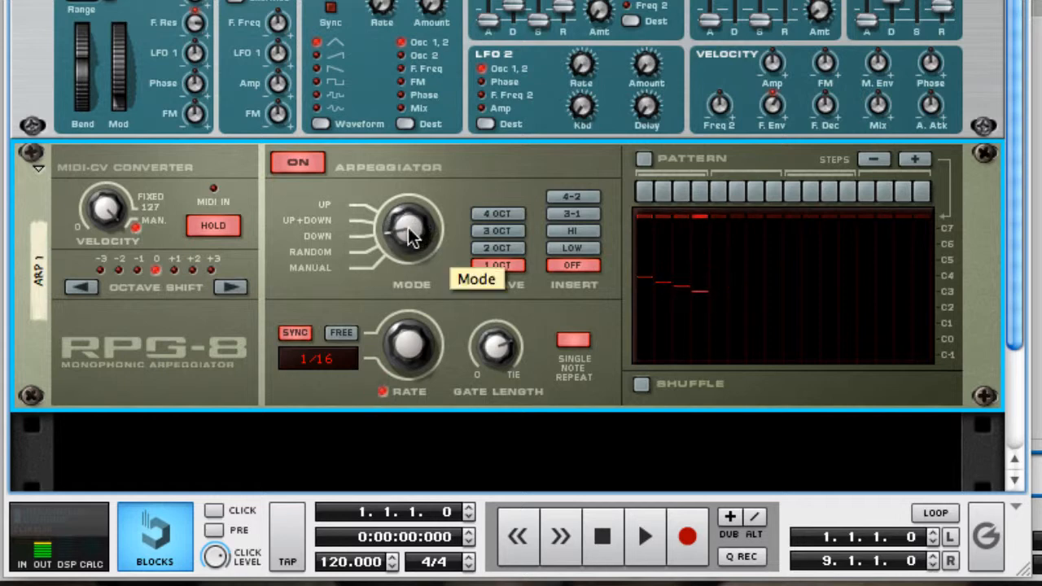
left_click_drag(407, 228, 406, 238)
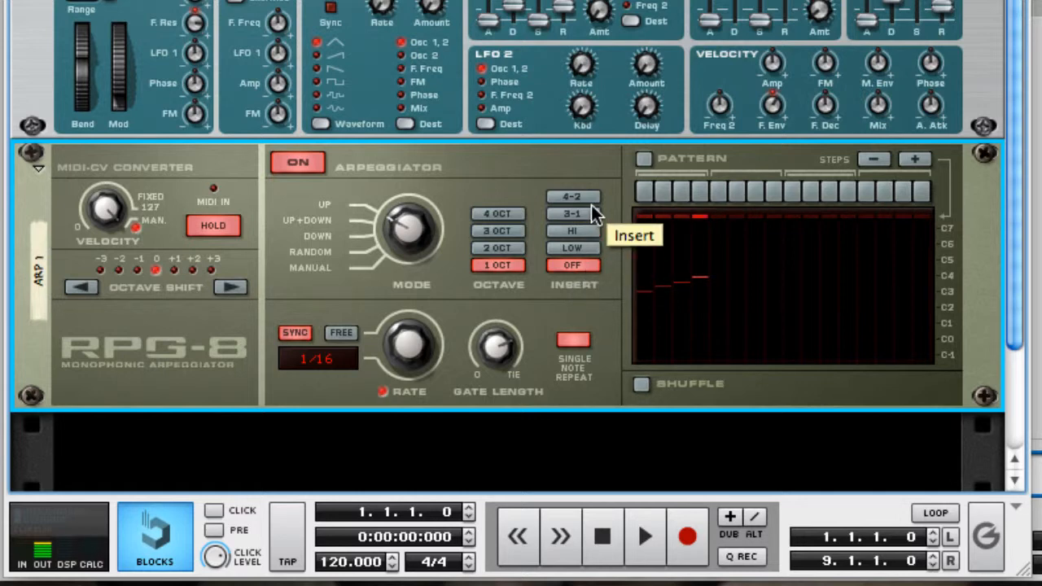
- Try the arpeggiator's Insert options Low, Hi, 3-1 and 4-2 in turn
left_click(583, 248)
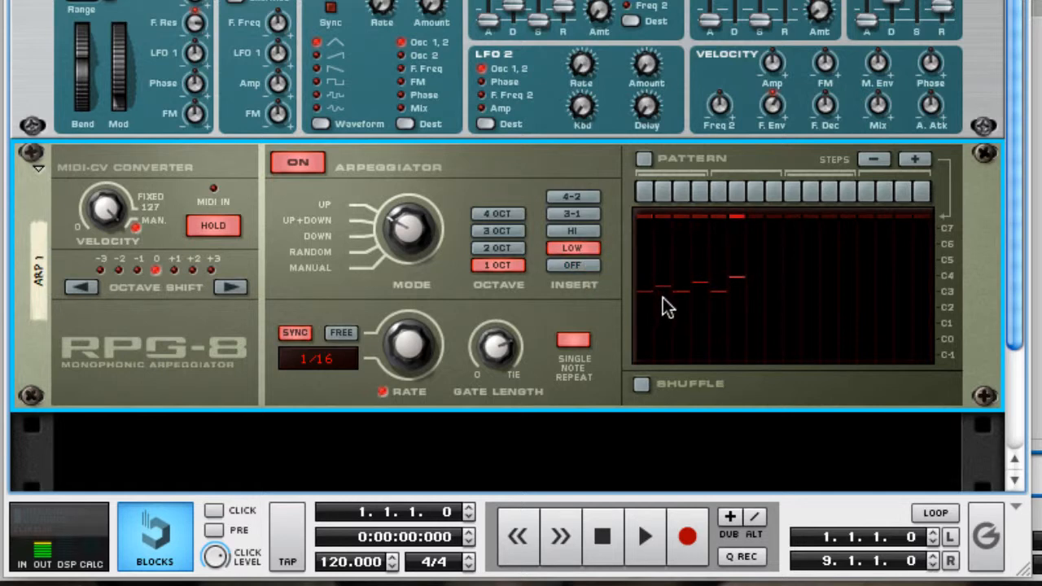
left_click(580, 230)
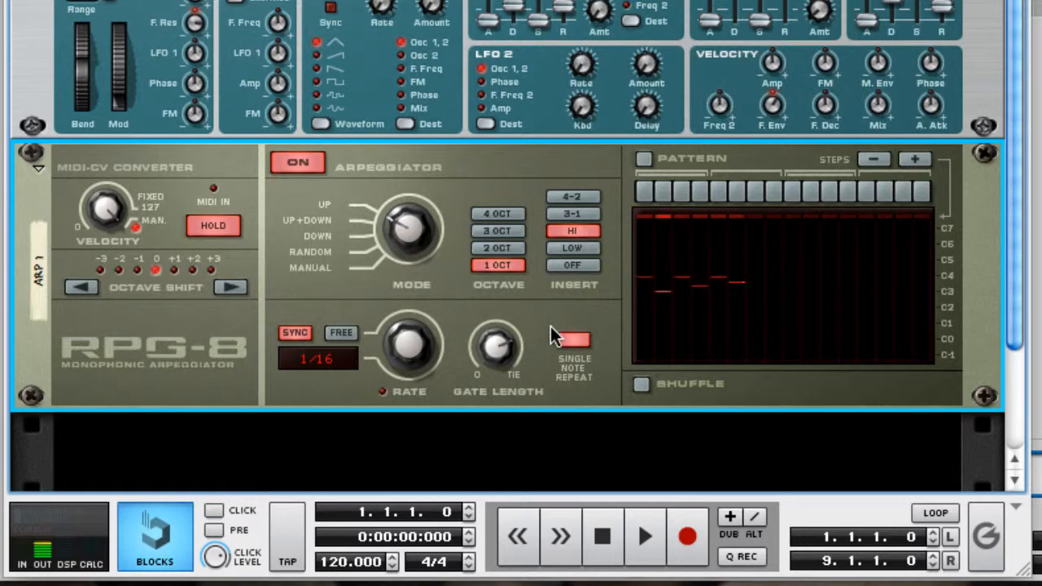
left_click(577, 215)
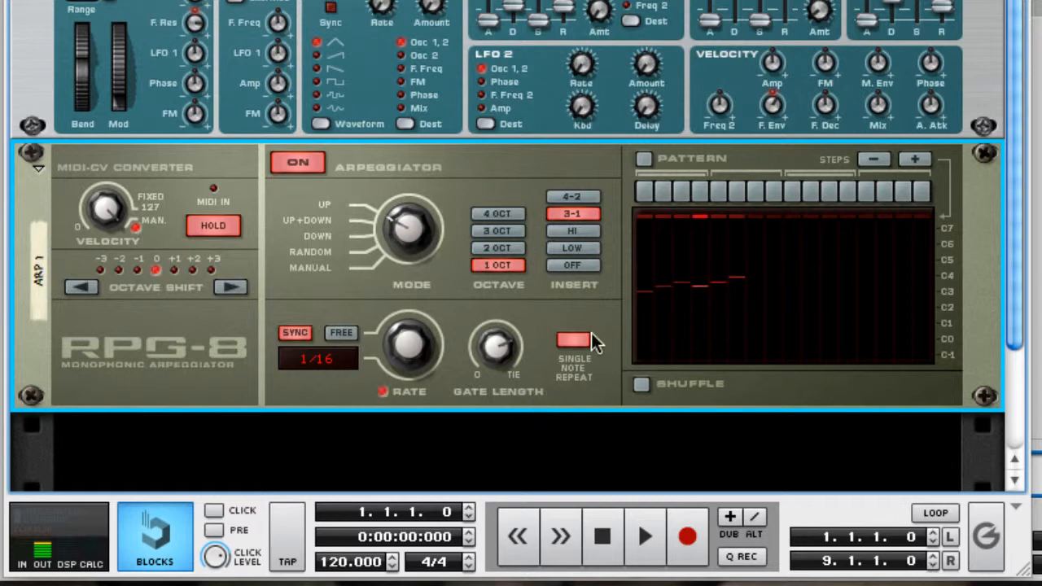
left_click(580, 200)
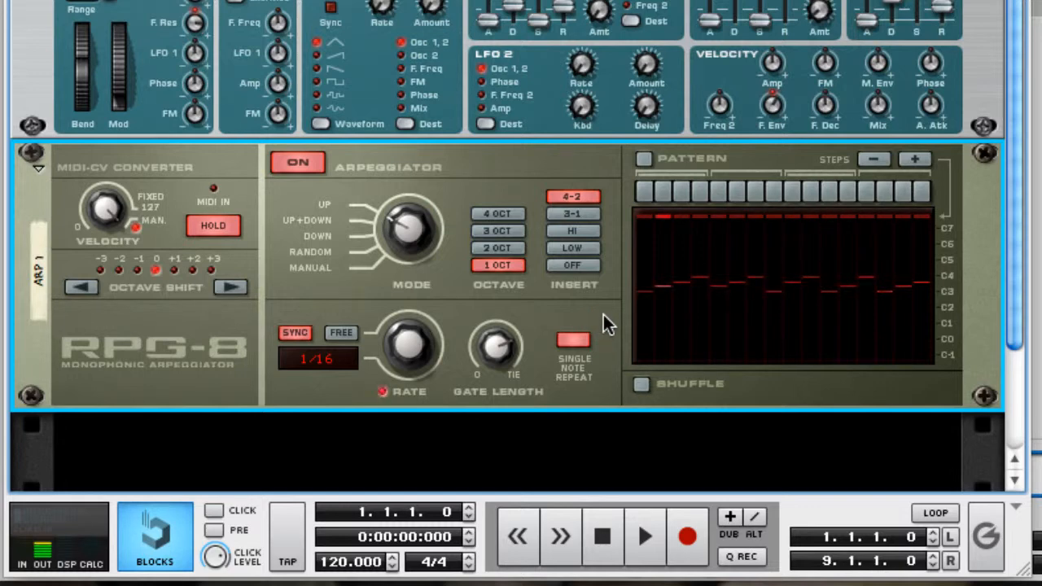
- Try the 2, 3 and 4 octave ranges, and return the arpeggiator to 1 Oct with Insert Off
left_click(480, 249)
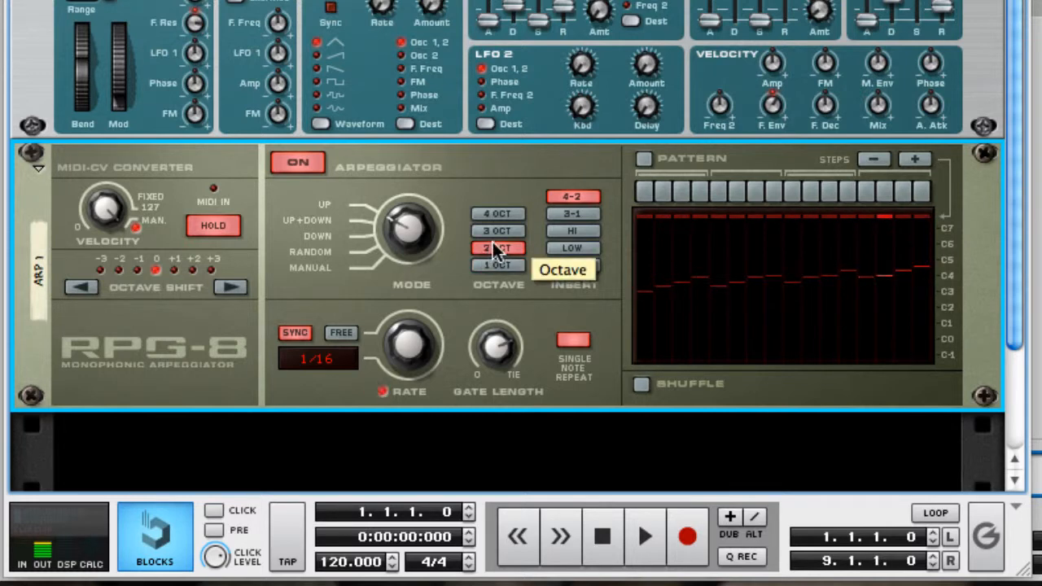
left_click(495, 230)
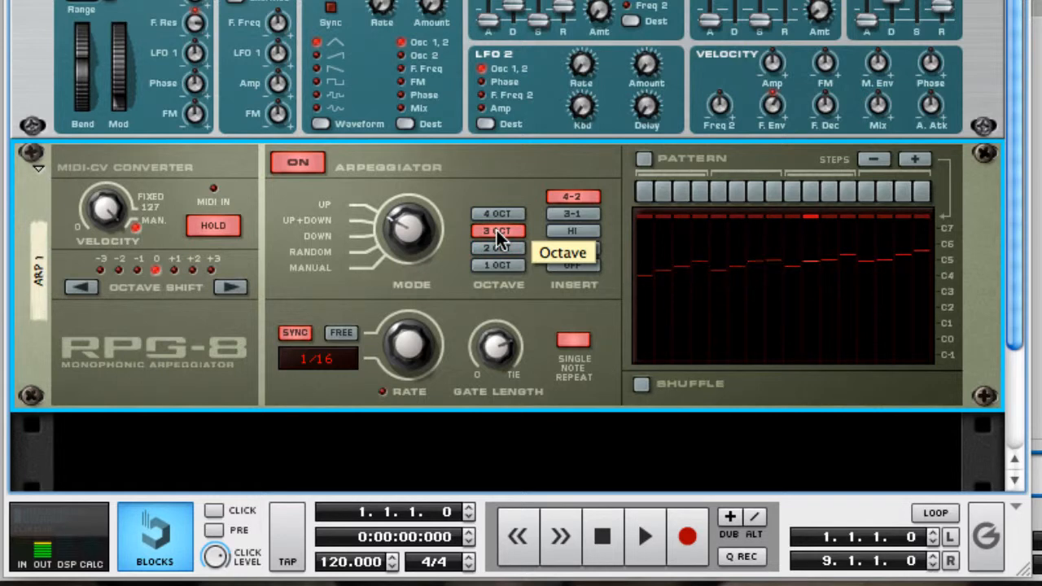
left_click(497, 214)
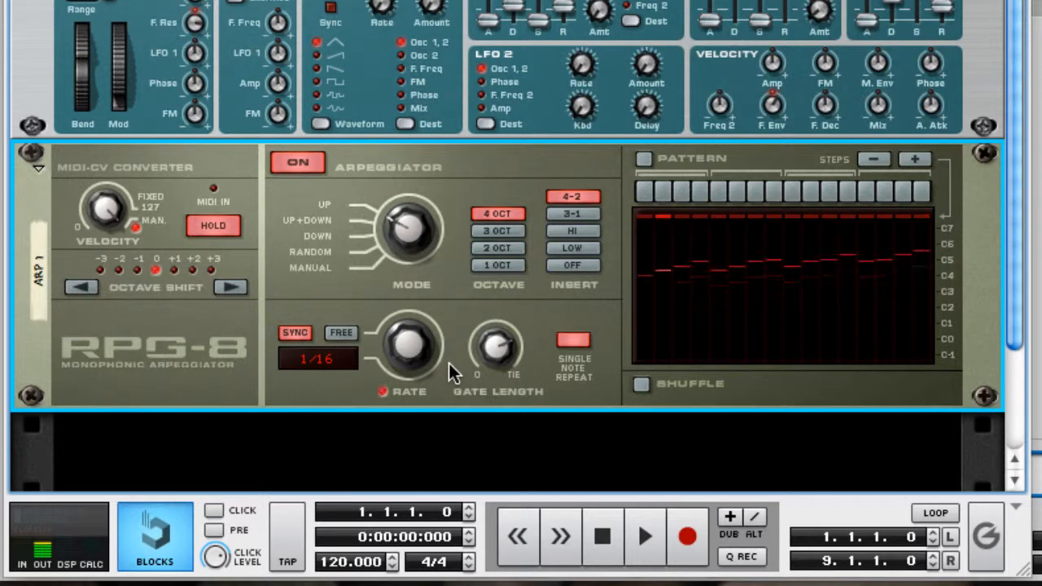
left_click(515, 266)
left_click(570, 267)
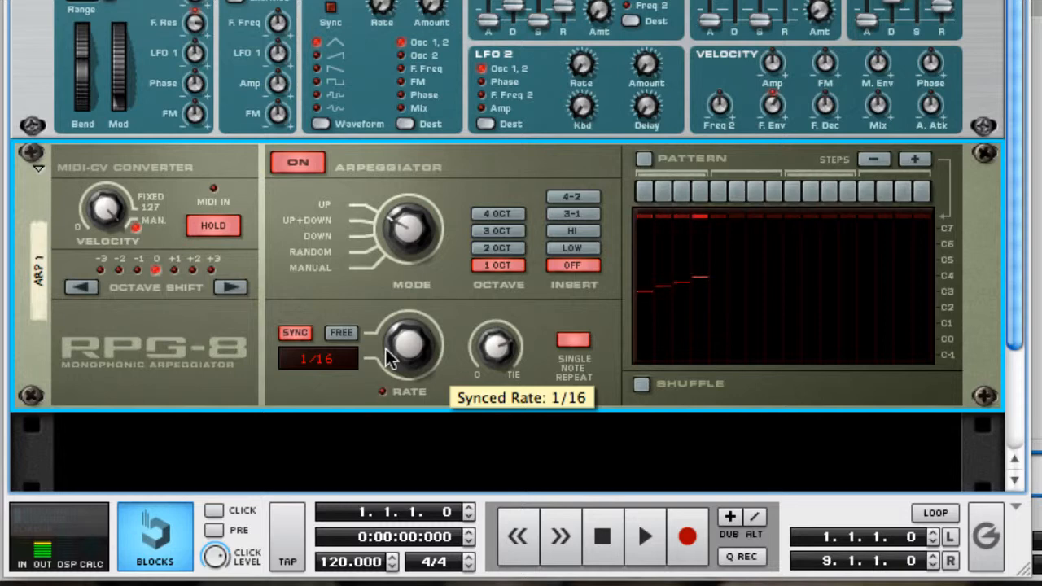
- Try synced arpeggiator rates of 1/128 and 1/1, and return the rate to 1/16
left_click_drag(389, 358, 415, 228)
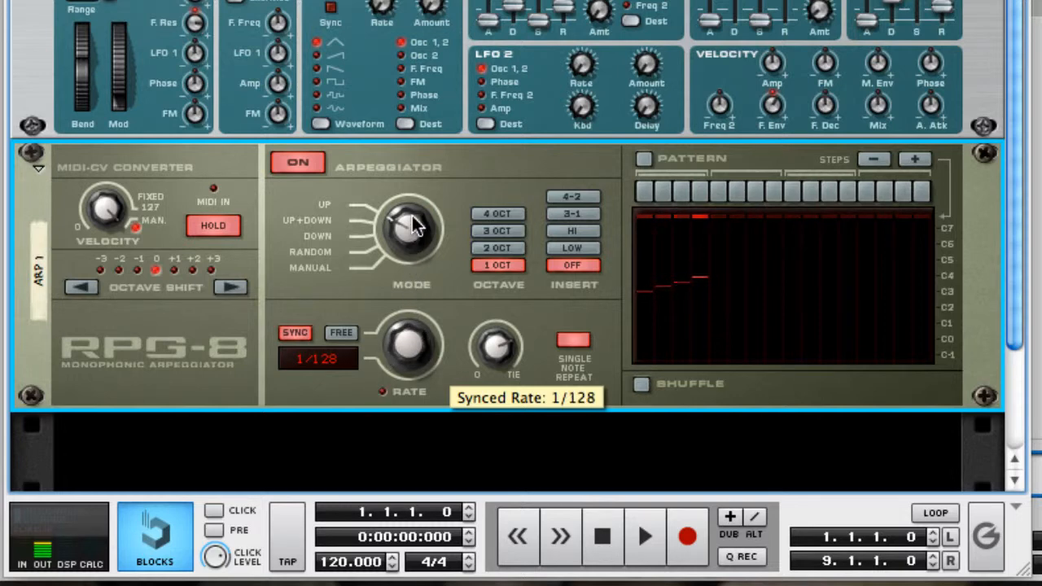
left_click_drag(402, 351, 403, 585)
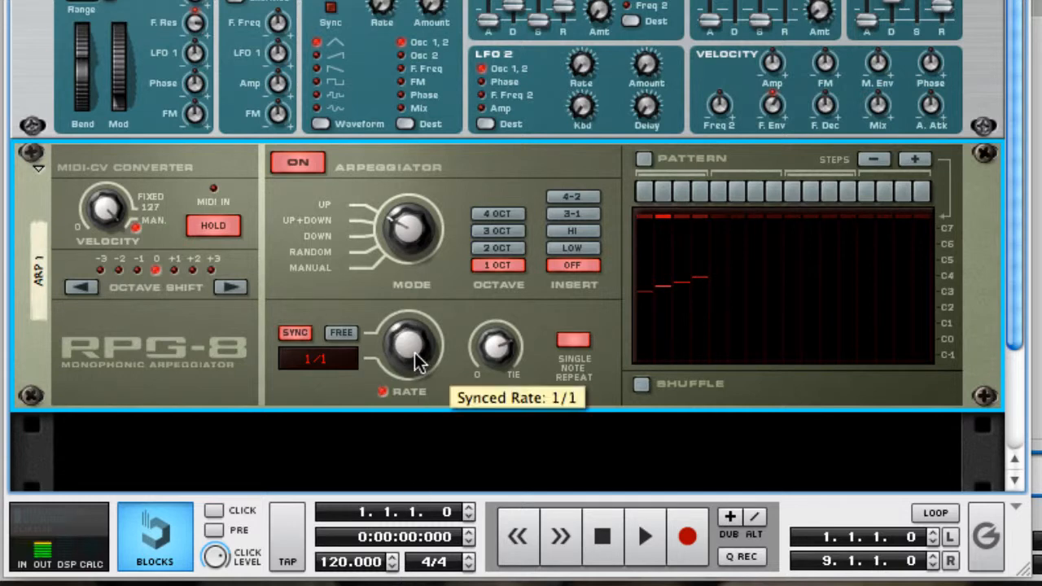
left_click_drag(415, 354, 430, 210)
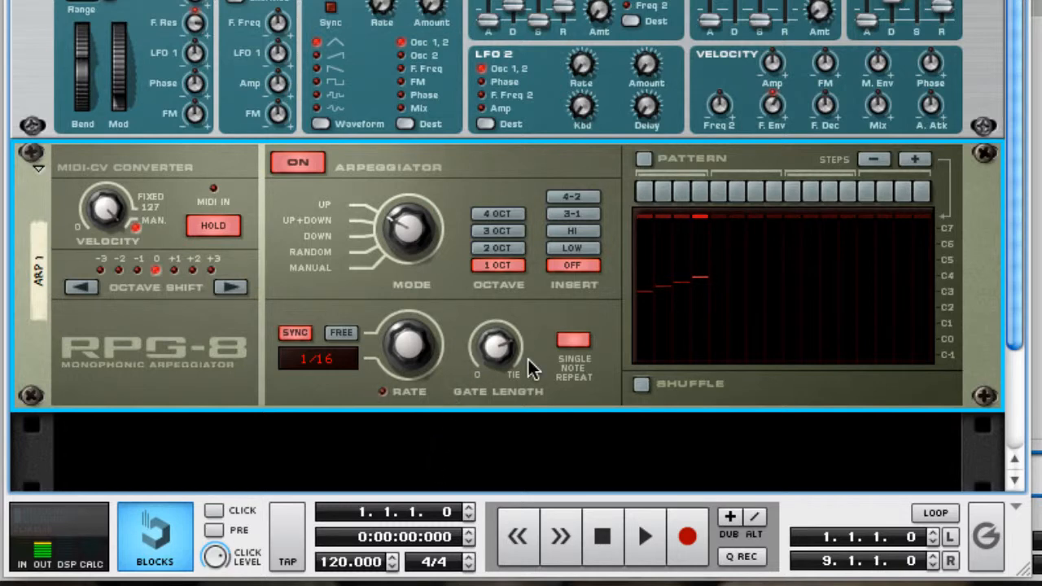
- Try different gate lengths on the RPG-8 and leave the gate length at Tie
mouse_move(495, 346)
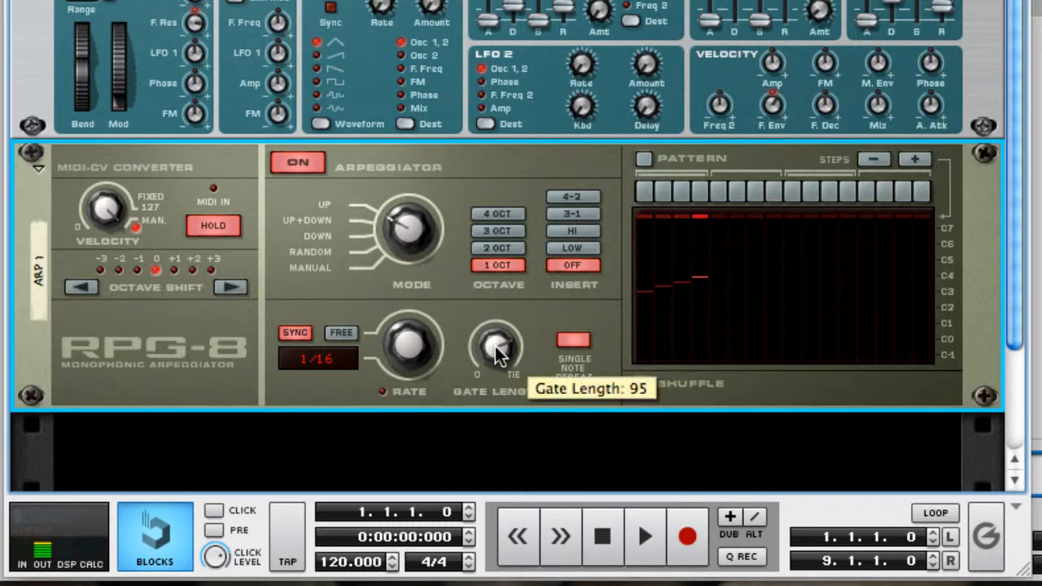
left_click_drag(494, 346, 499, 308)
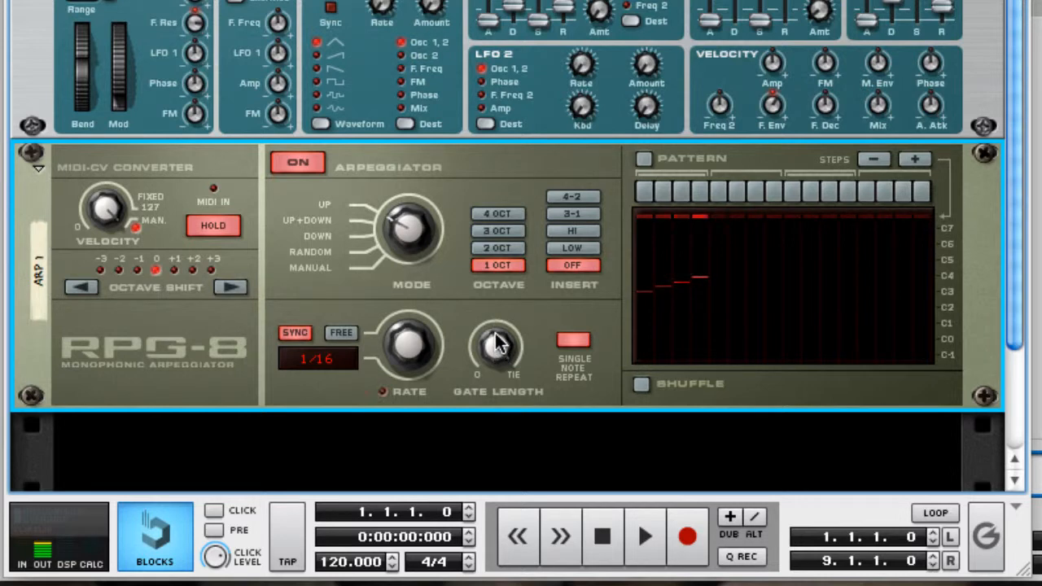
left_click_drag(498, 344, 488, 436)
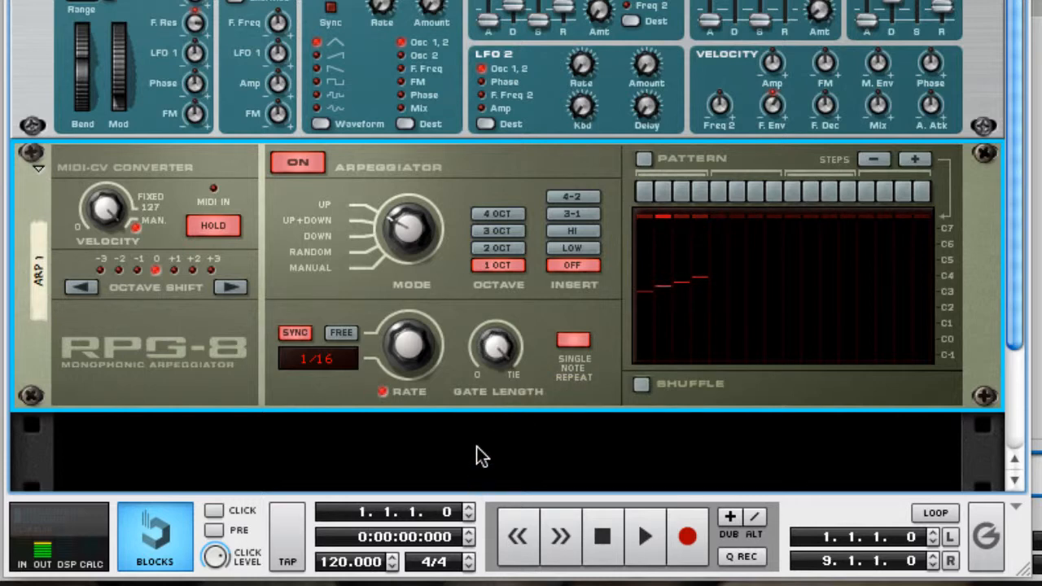
- Enable the RPG-8's Pattern section and reduce the pattern step count to 4
left_click(645, 159)
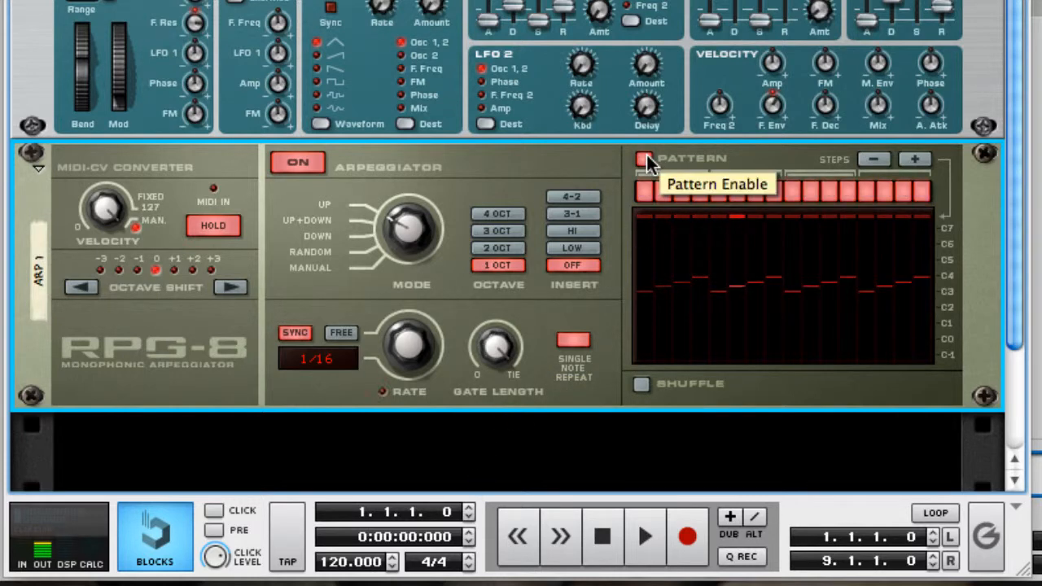
left_click(876, 160)
left_click(875, 160)
left_click(876, 160)
left_click(876, 160)
left_click(876, 159)
left_click(875, 160)
left_click(875, 161)
left_click(875, 160)
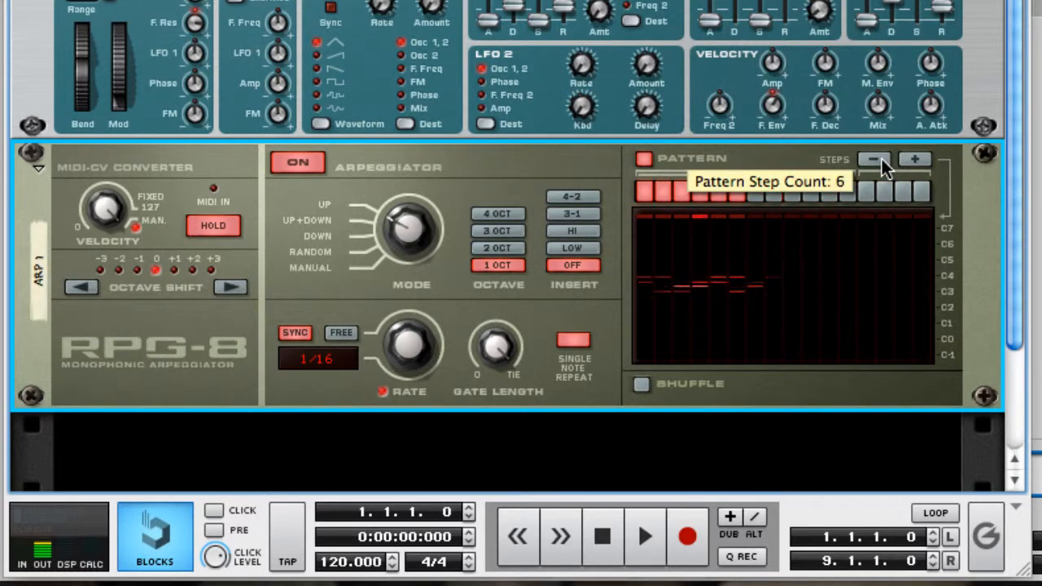
left_click(875, 161)
left_click(875, 160)
- Try a pattern step count of 6, and lower it to 2
left_click(920, 161)
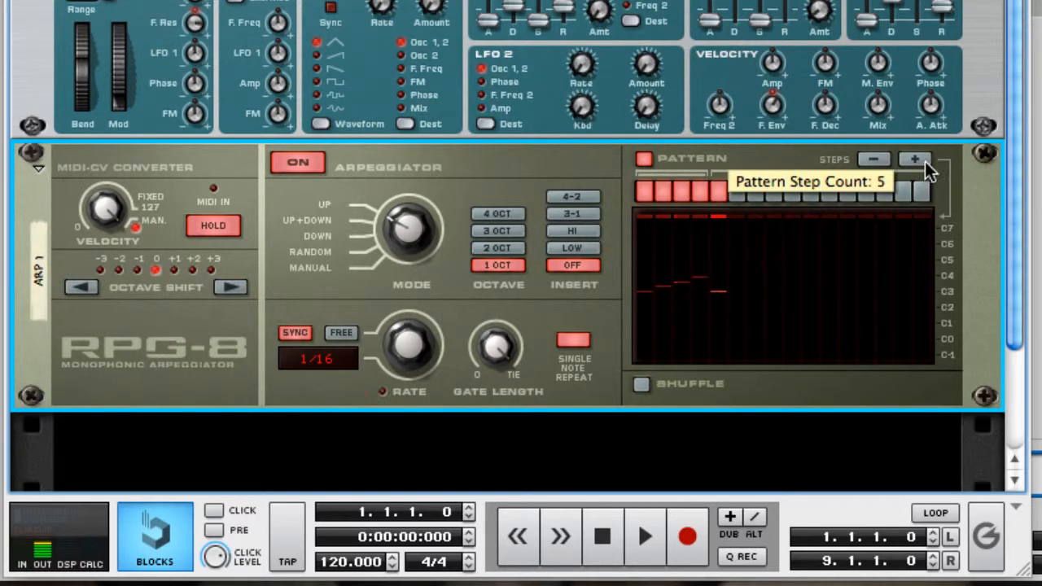
left_click(924, 162)
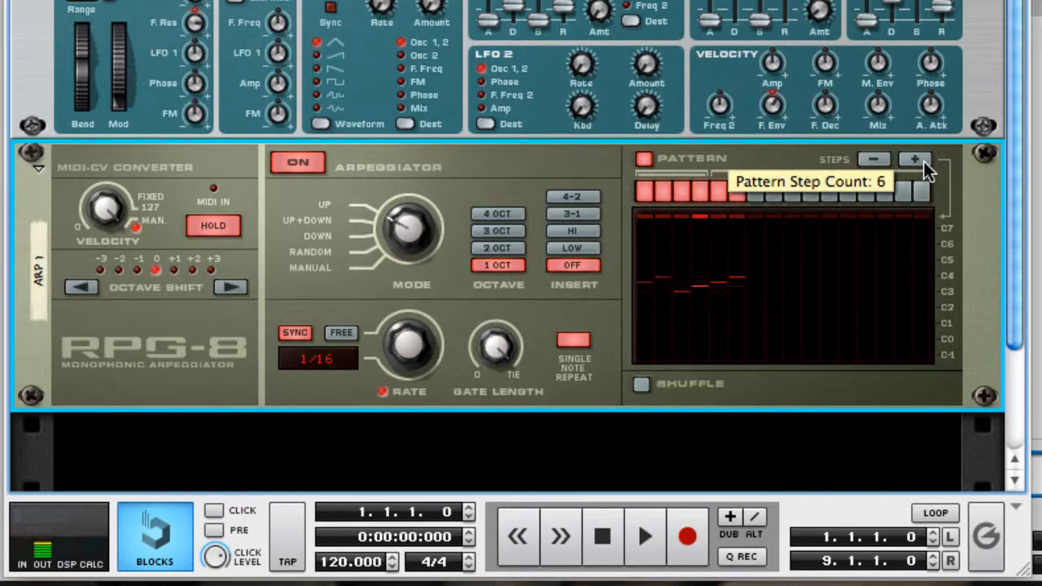
left_click(886, 159)
left_click(886, 158)
left_click(886, 159)
left_click(887, 159)
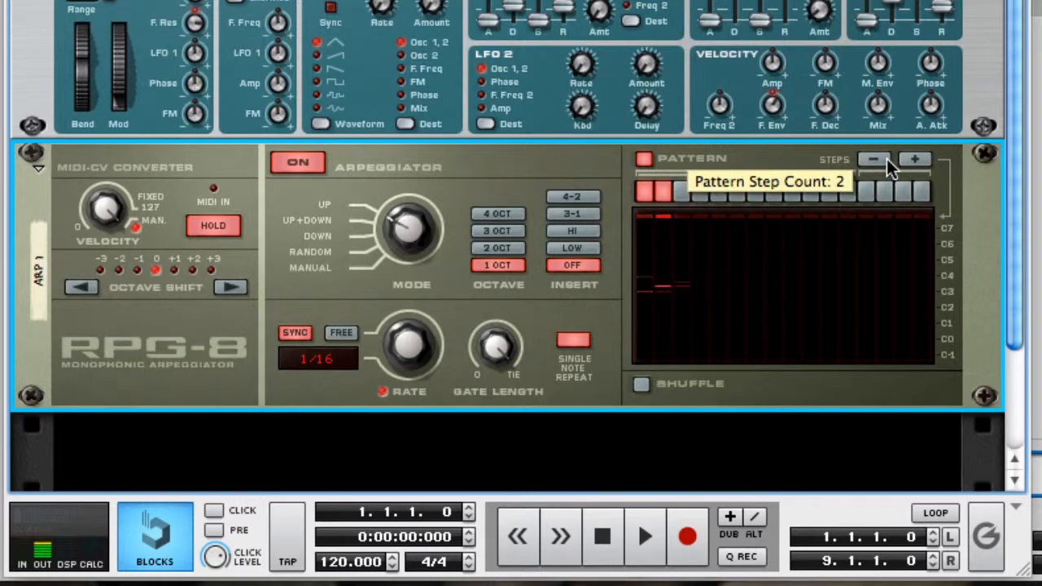
- Raise the RPG-8's pattern step count to 16
left_click(926, 160)
left_click(926, 160)
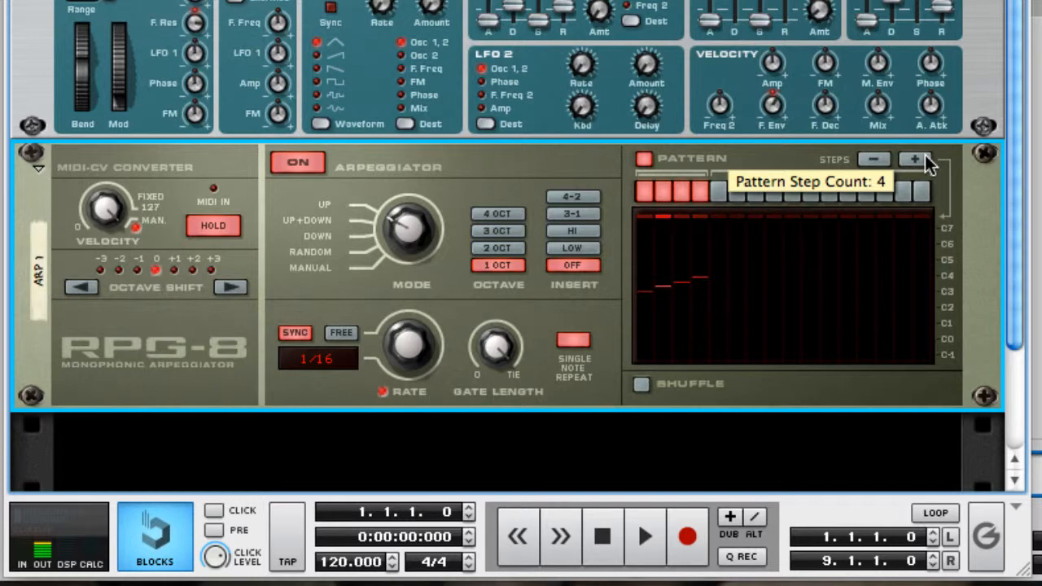
left_click(916, 159)
left_click(917, 159)
left_click(916, 159)
left_click(917, 158)
left_click(917, 158)
left_click(916, 159)
left_click(917, 159)
left_click(916, 158)
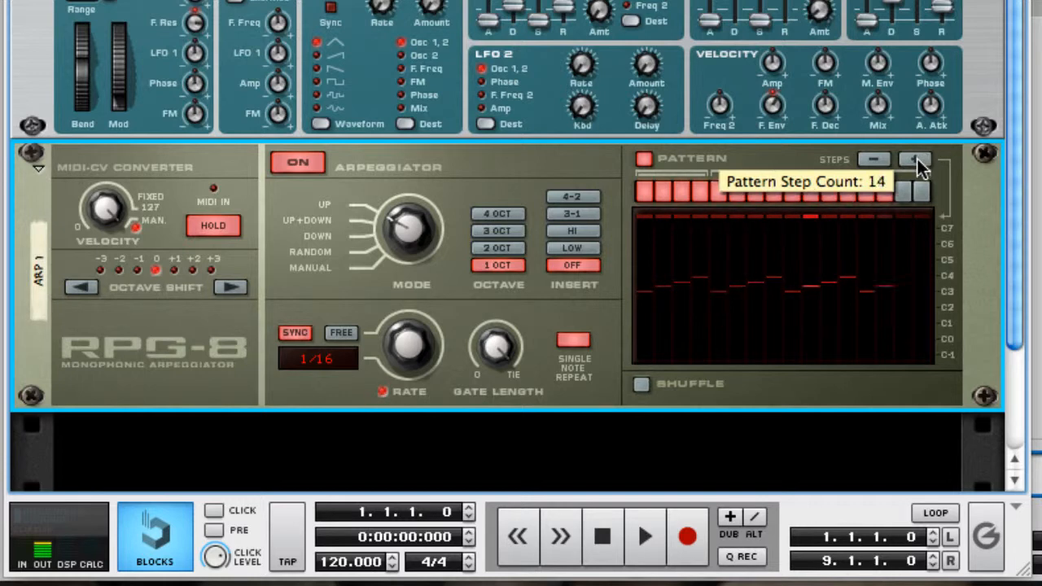
left_click(917, 158)
left_click(916, 158)
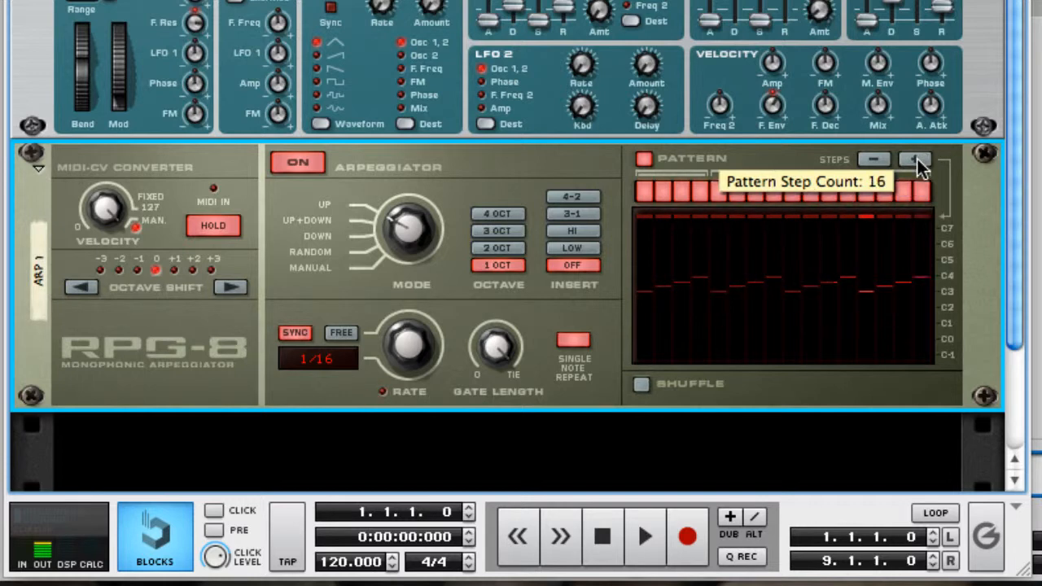
- Switch off steps 3, 6, 8, 11, 14 and 16 in the RPG-8's 16-step pattern
left_click(681, 191)
left_click(736, 192)
left_click(774, 191)
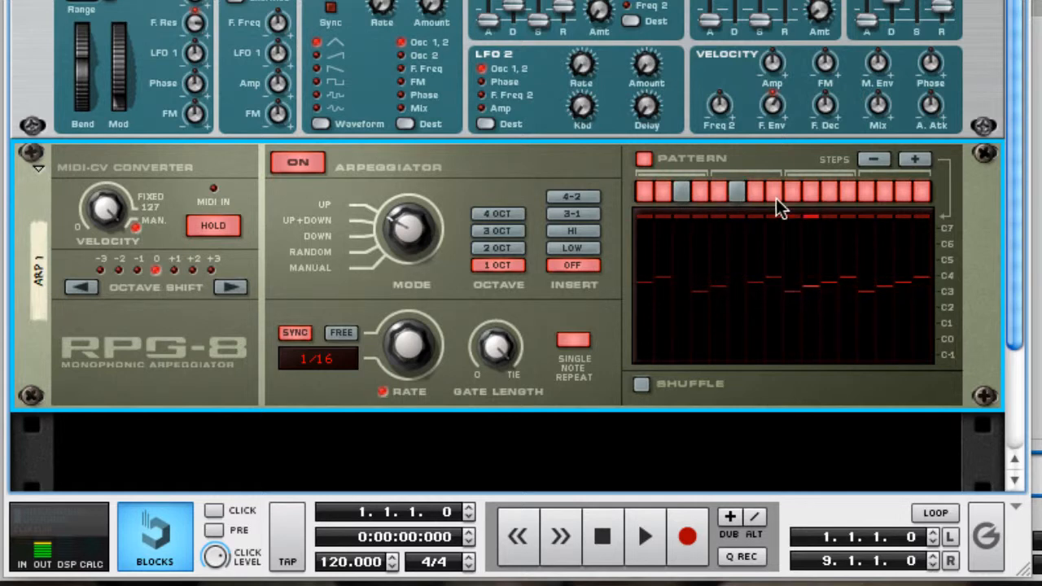
left_click(829, 192)
left_click(886, 194)
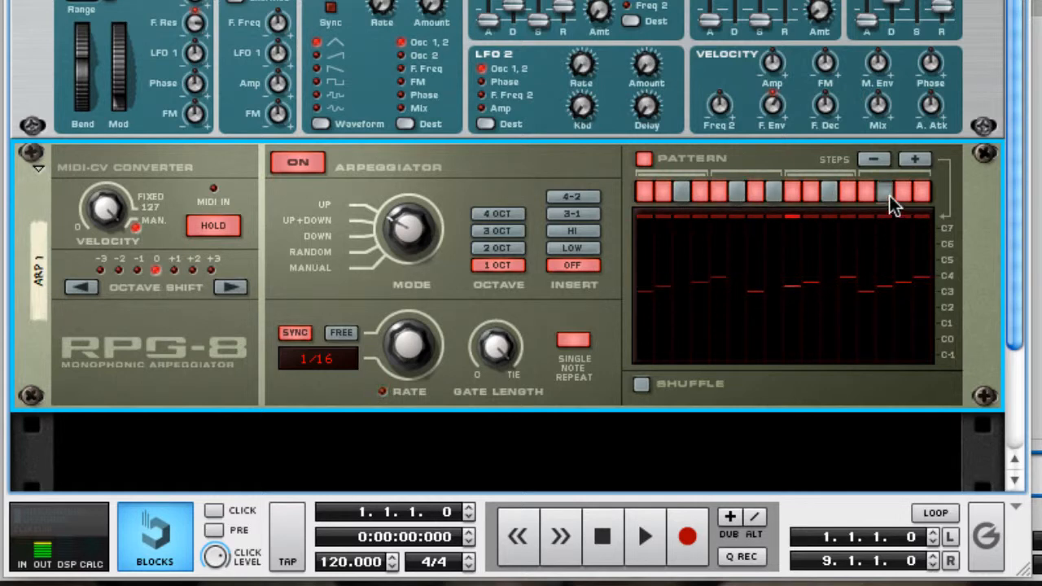
left_click(921, 193)
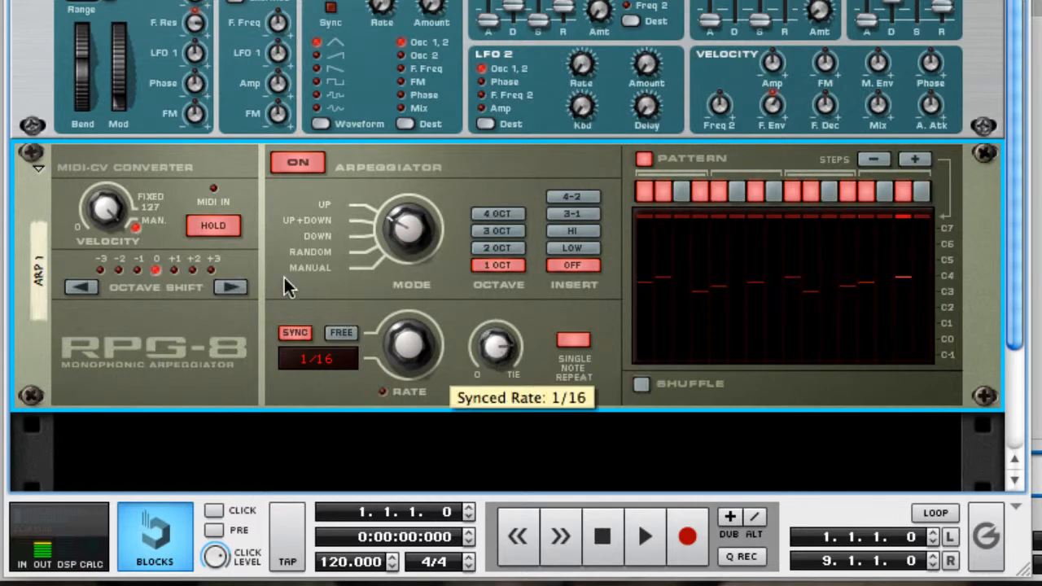
- Turn off Hold and the Pattern section on the RPG-8
left_click(208, 226)
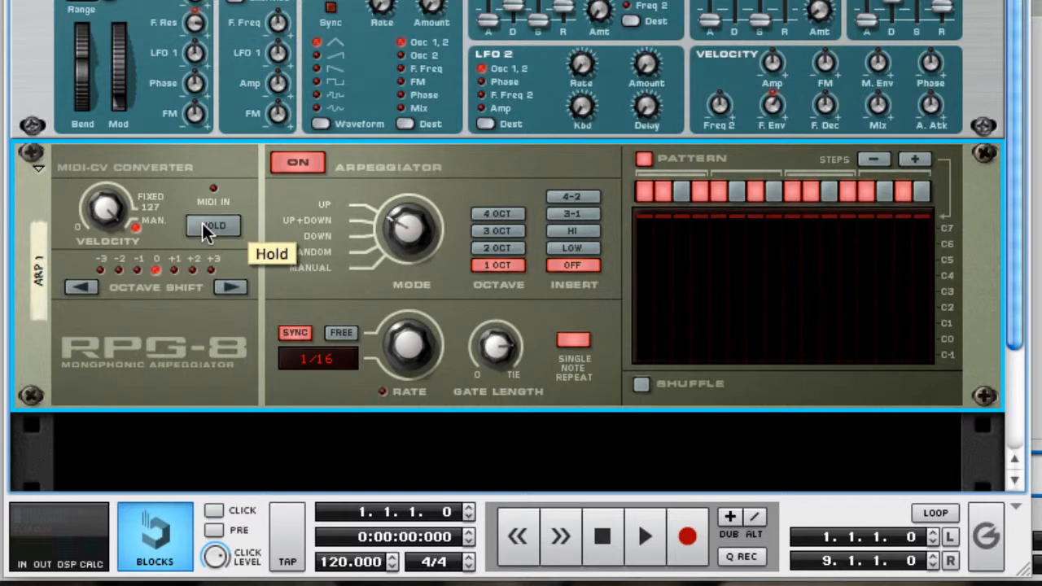
left_click(644, 160)
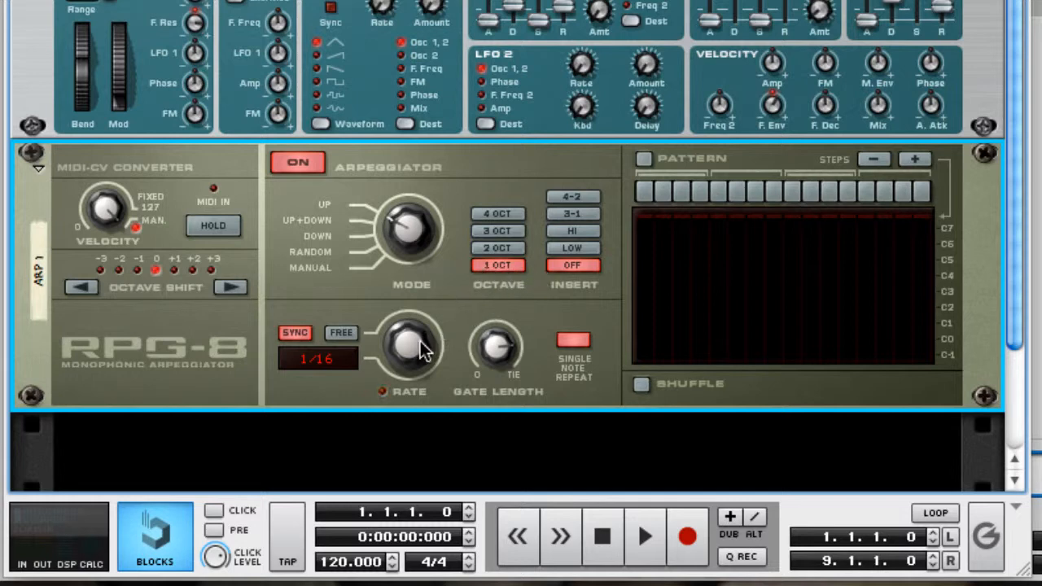
- Set the RPG-8's synced rate to 1/8 and audition it with Hold switched on briefly
left_click_drag(414, 349, 409, 414)
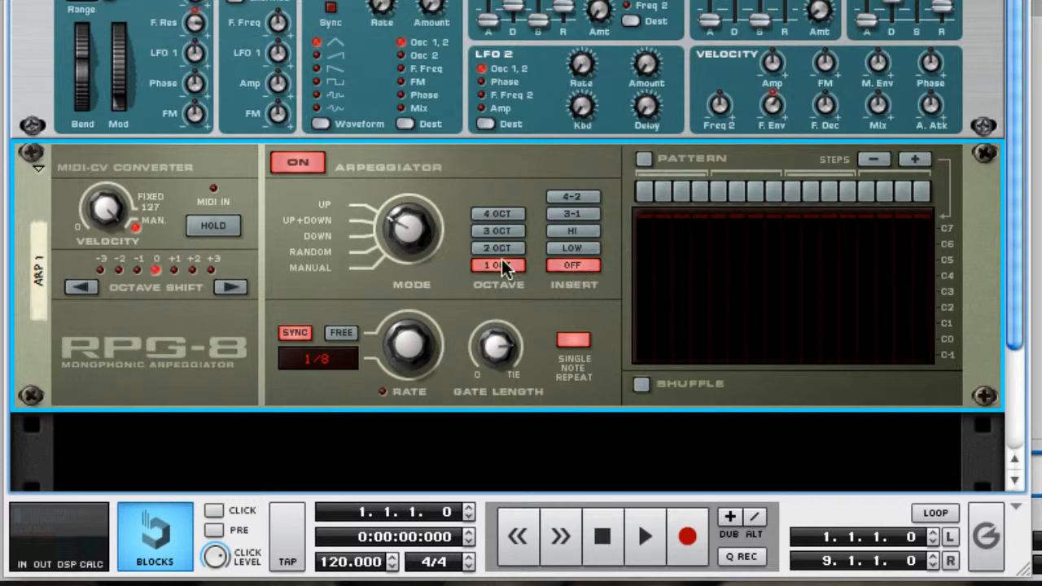
left_click(211, 227)
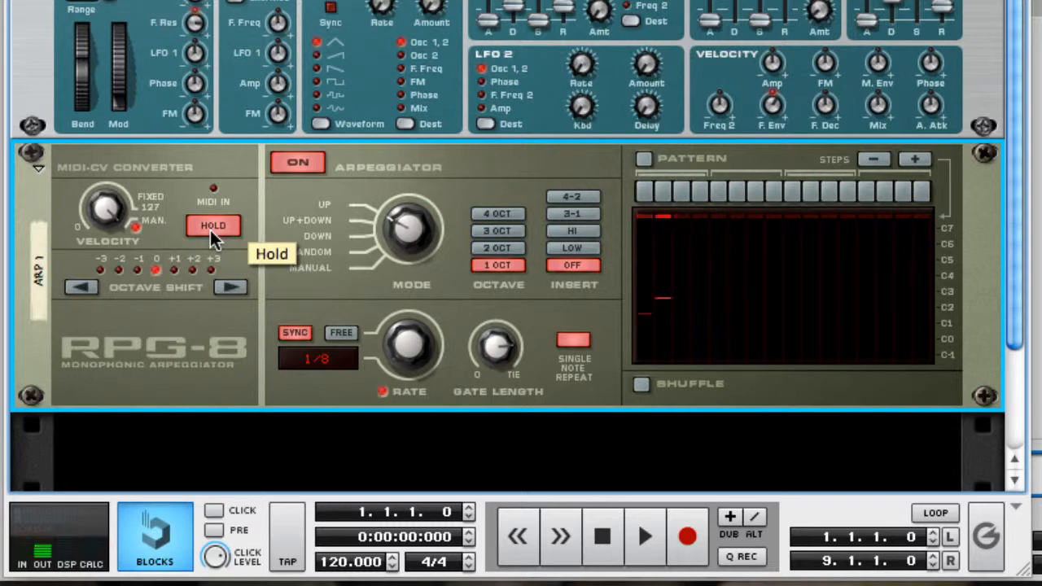
left_click(212, 228)
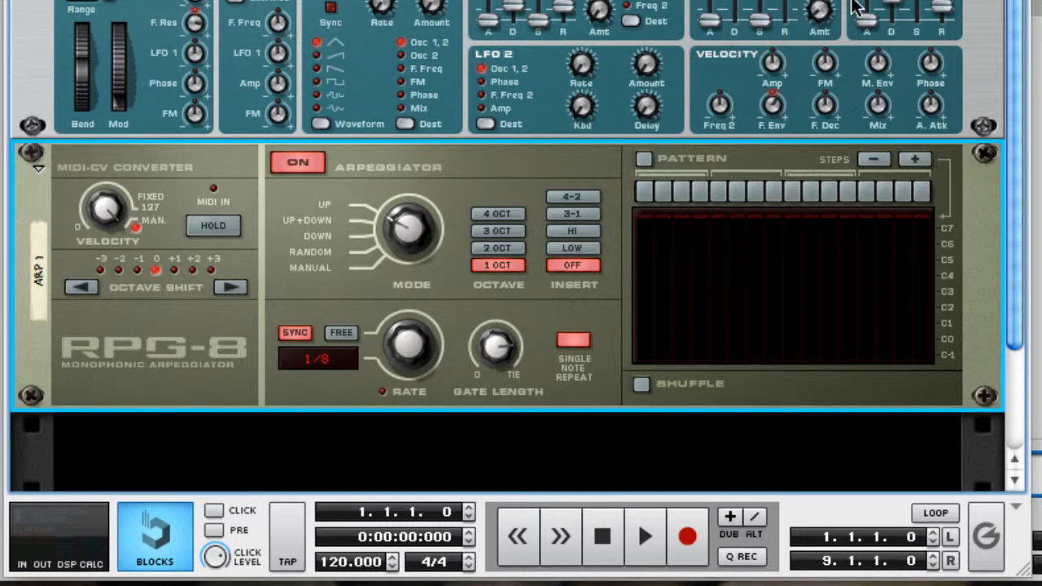
- Set the song tempo to 138 BPM and turn on the metronome click
left_click(870, 26)
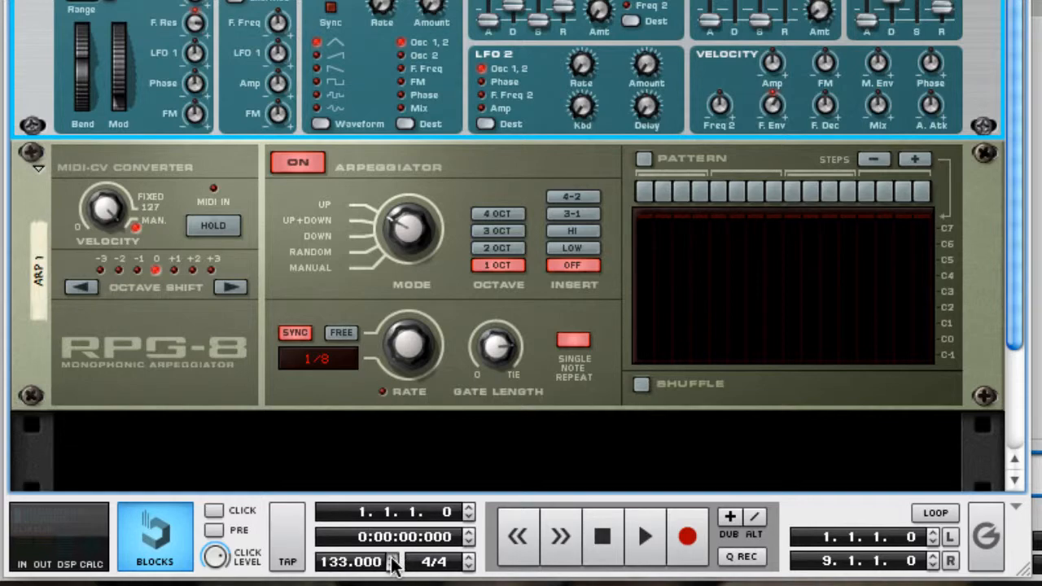
left_click(392, 558)
left_click(740, 296)
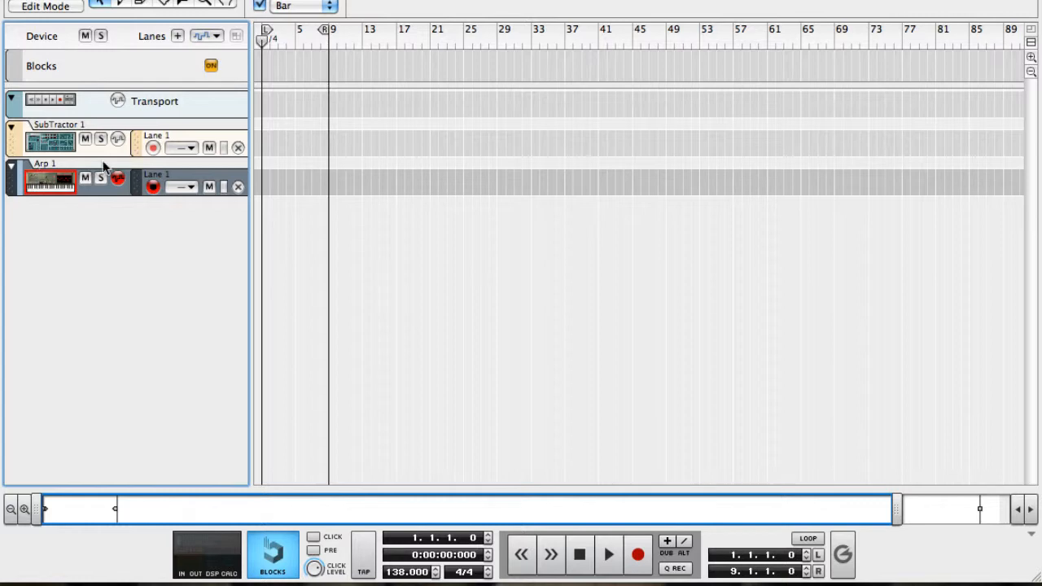
left_click(382, 372)
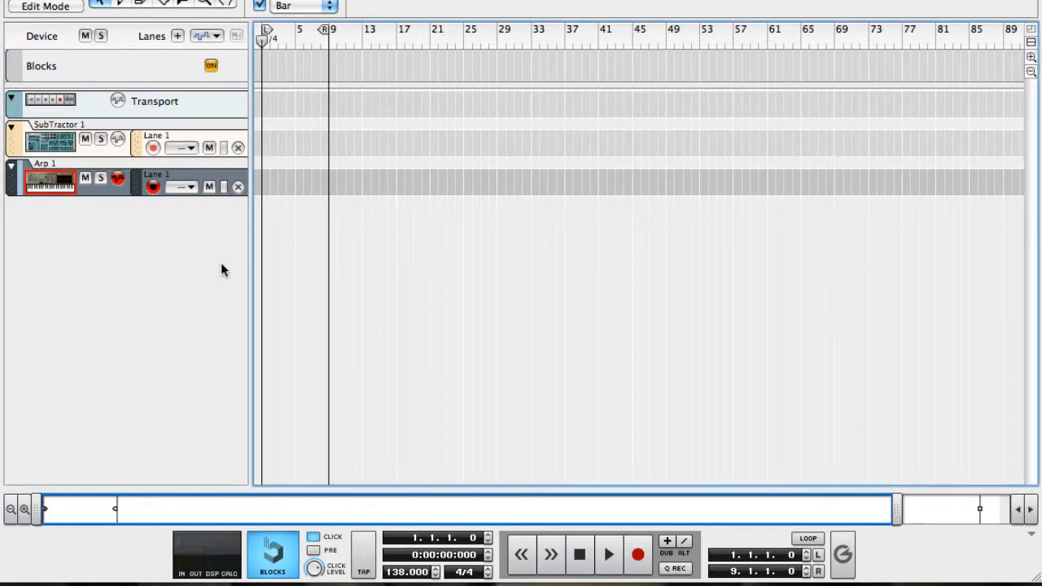
- Turn on Hold on the RPG-8 and record an arpeggiated part on the Arp 1 track
left_click(11, 185)
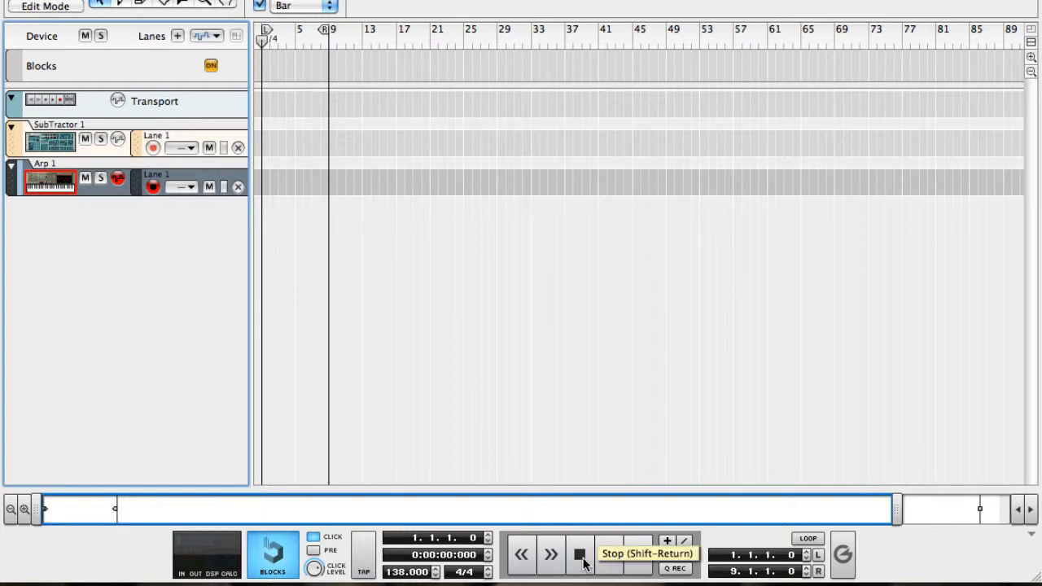
key("F6")
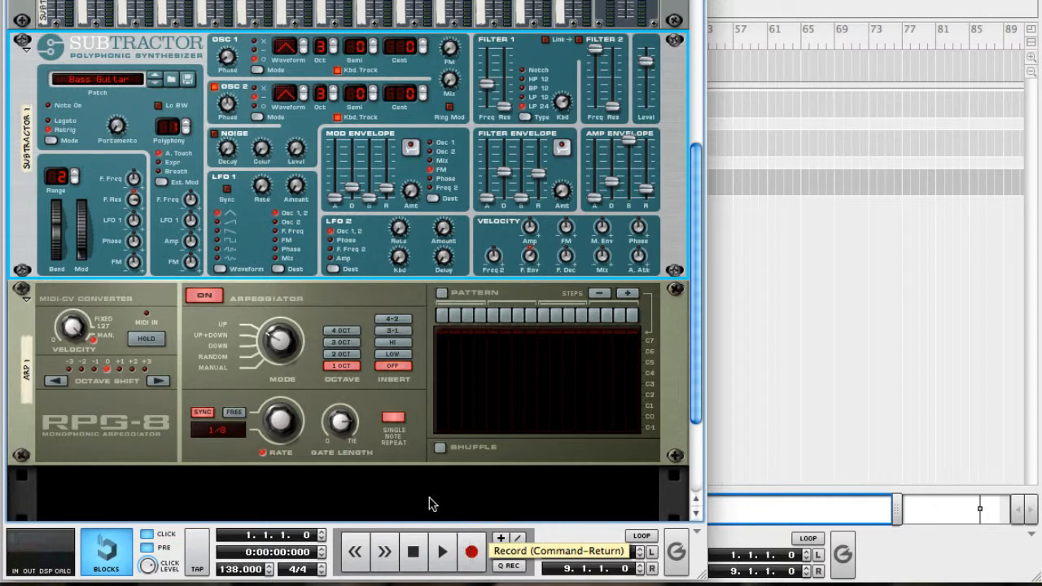
left_click(155, 345)
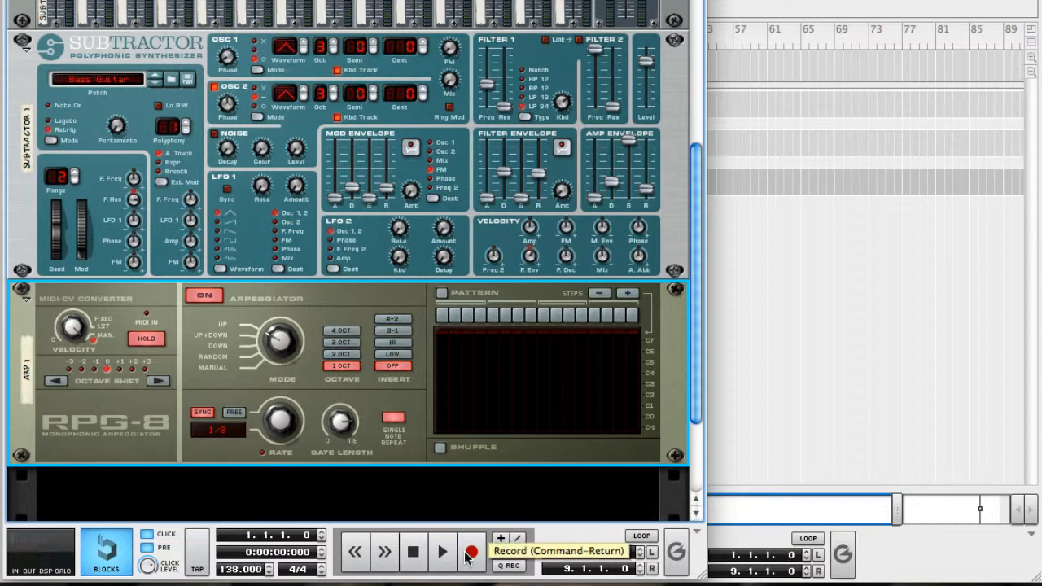
left_click(470, 553)
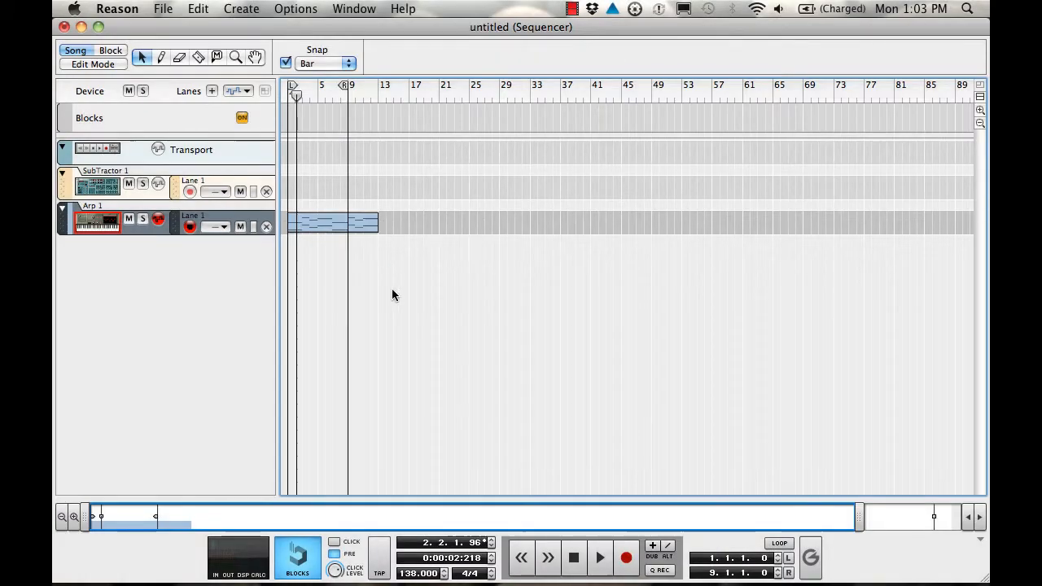
- Duplicate the recorded Arp 1 clip to bar 13 and move the right locator to bar 25
left_click_drag(323, 225, 413, 220)
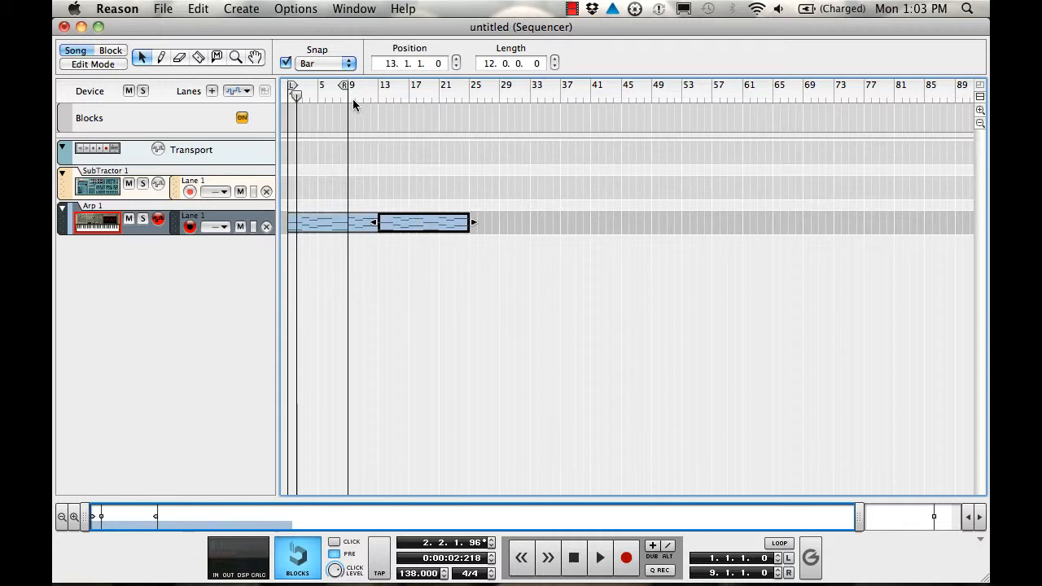
left_click_drag(342, 87, 461, 94)
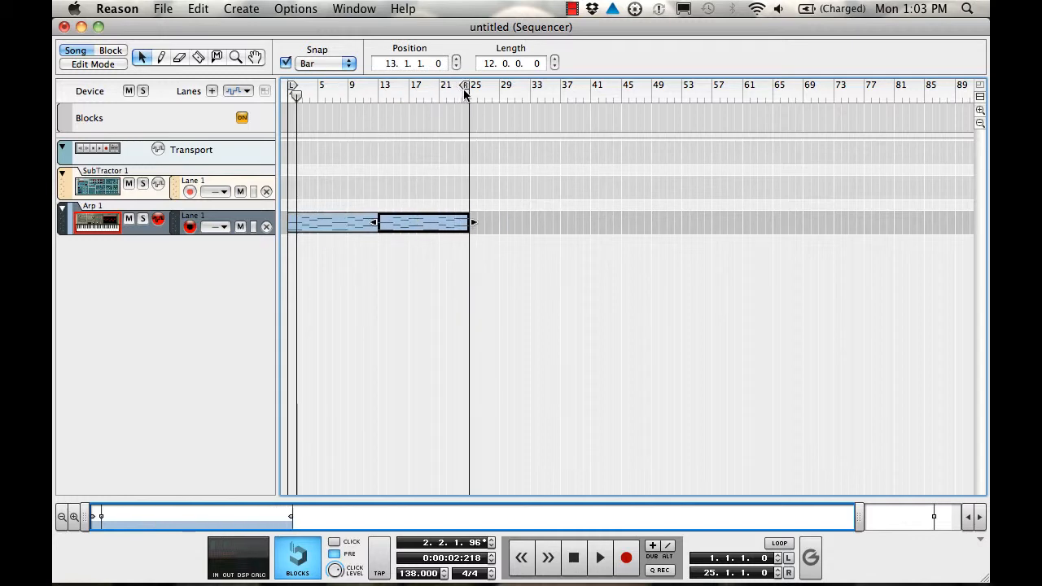
left_click(226, 368)
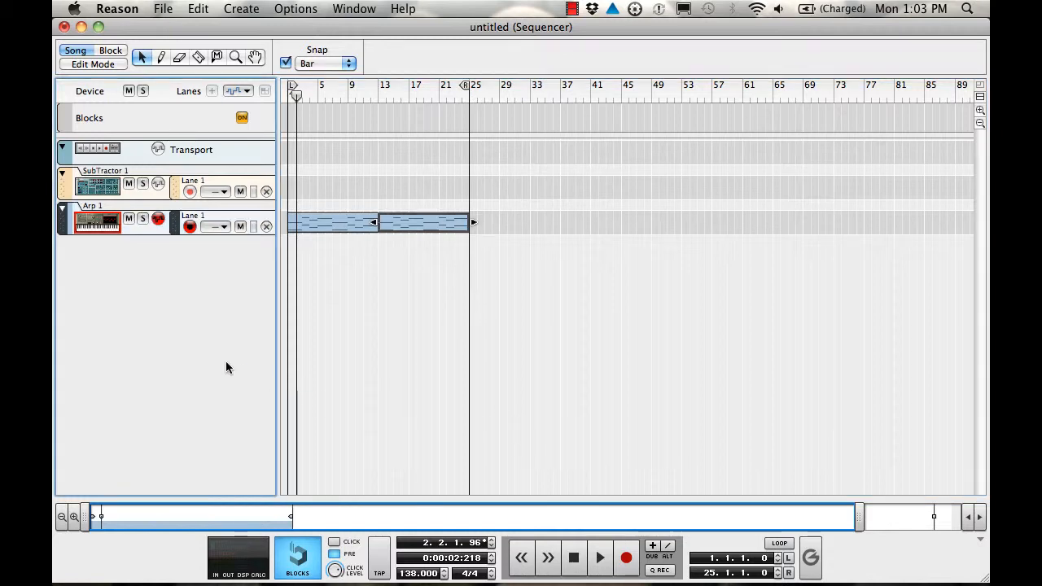
- Add a second SubTractor Analog Synthesizer in the empty rack space below the RPG-8
key("F6")
scroll(241, 277, "down", 3)
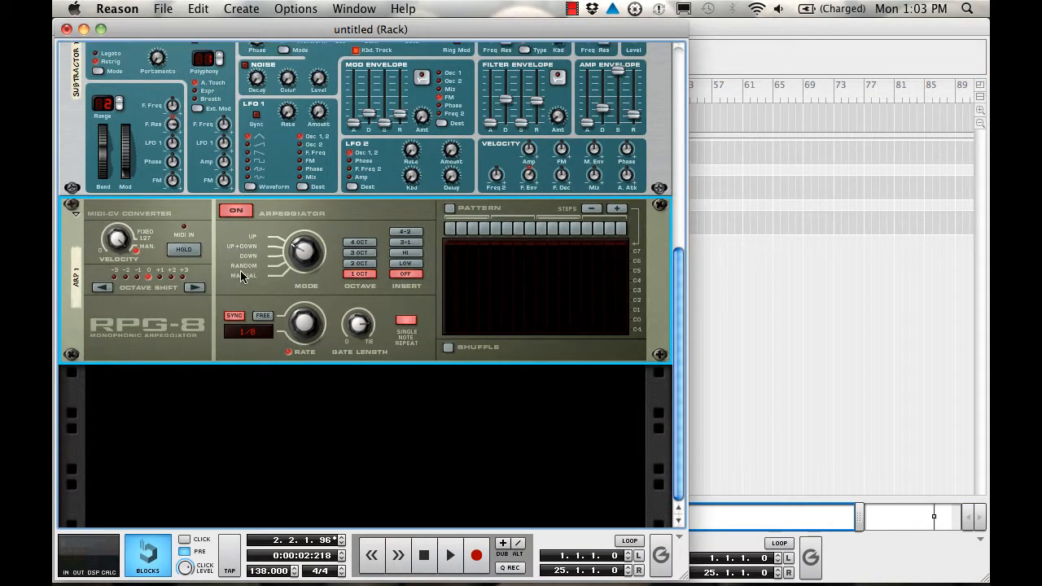
left_click(285, 400)
right_click(280, 431)
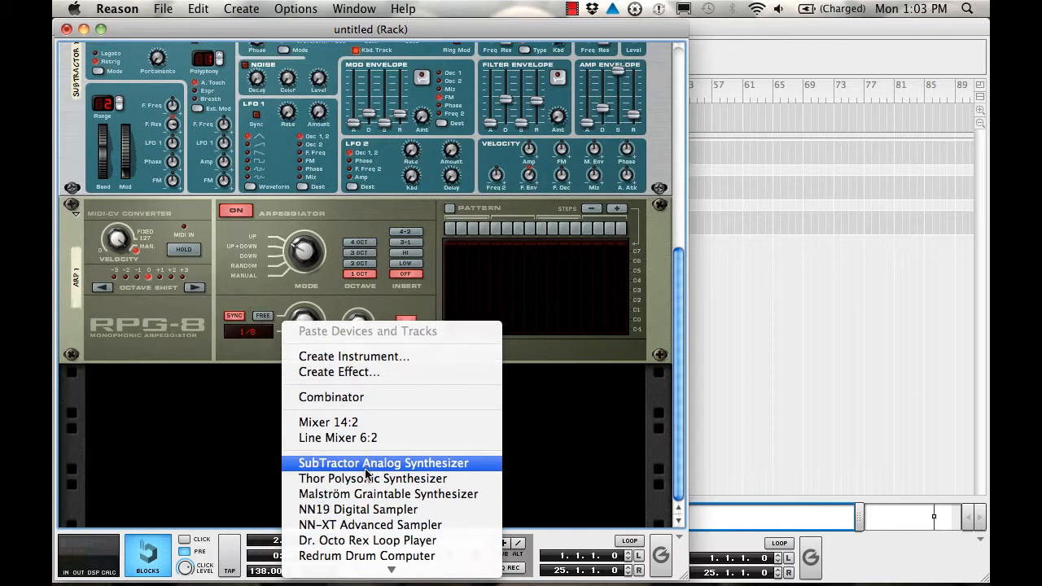
left_click(367, 464)
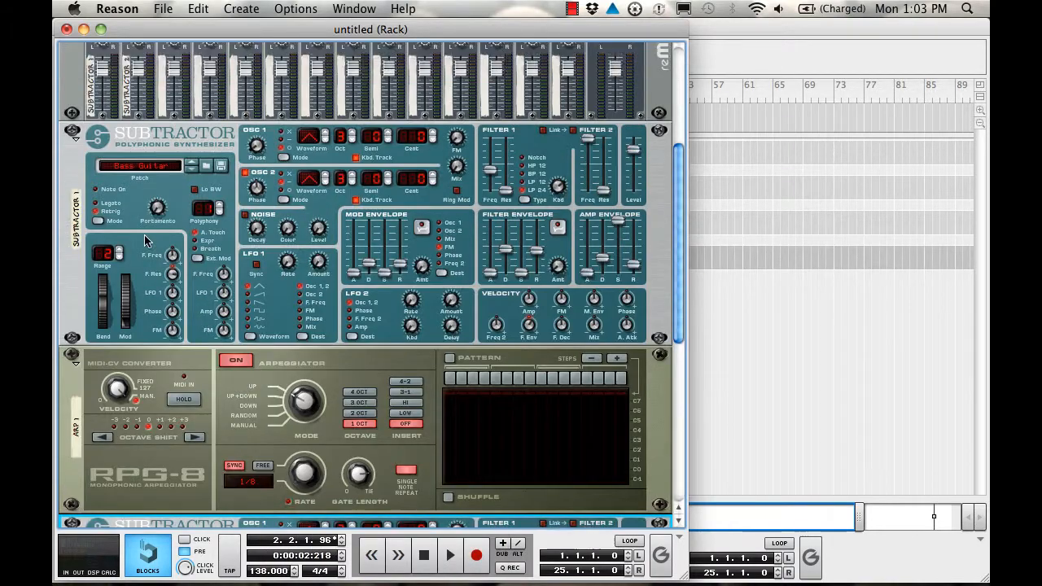
- Rename the first SubTractor as Bass and its RPG-8 arpeggiator as Bass Arp
double_click(73, 237)
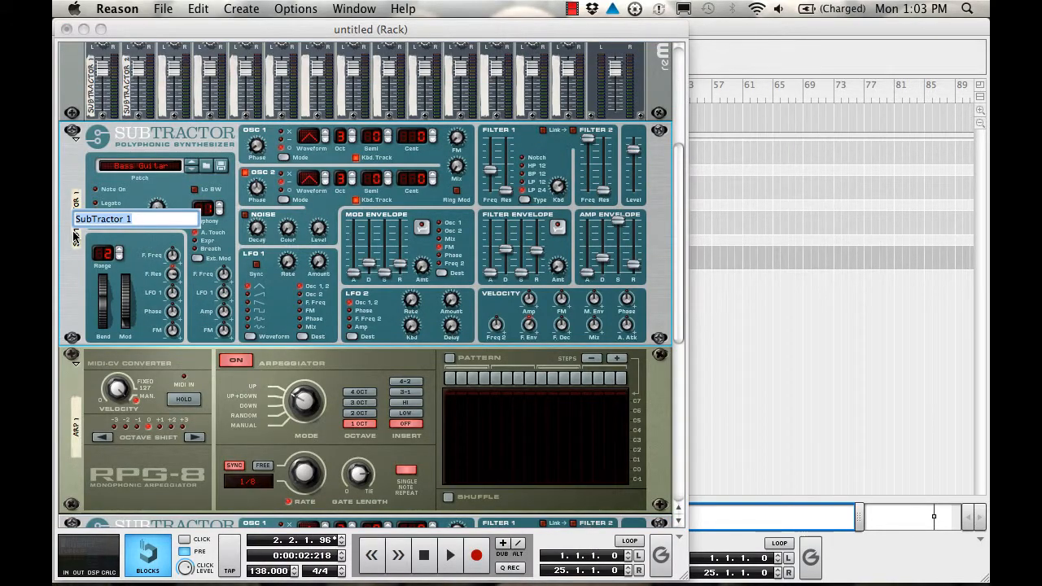
type("Bass")
key("Return")
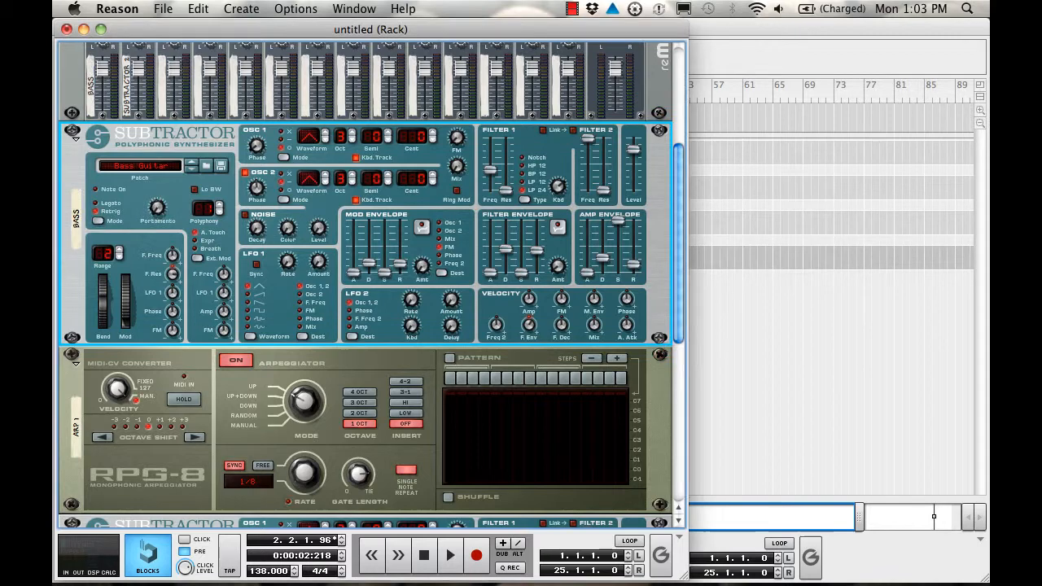
double_click(79, 429)
type("Bass")
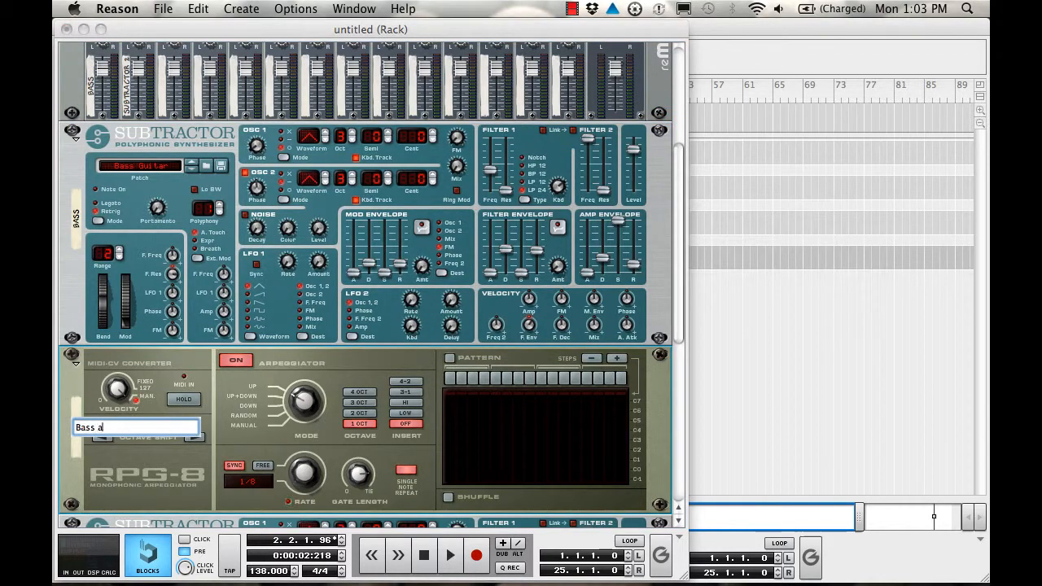
type(" Arp")
key("Return")
- Rename the second SubTractor as Poly
scroll(218, 352, "down", 5)
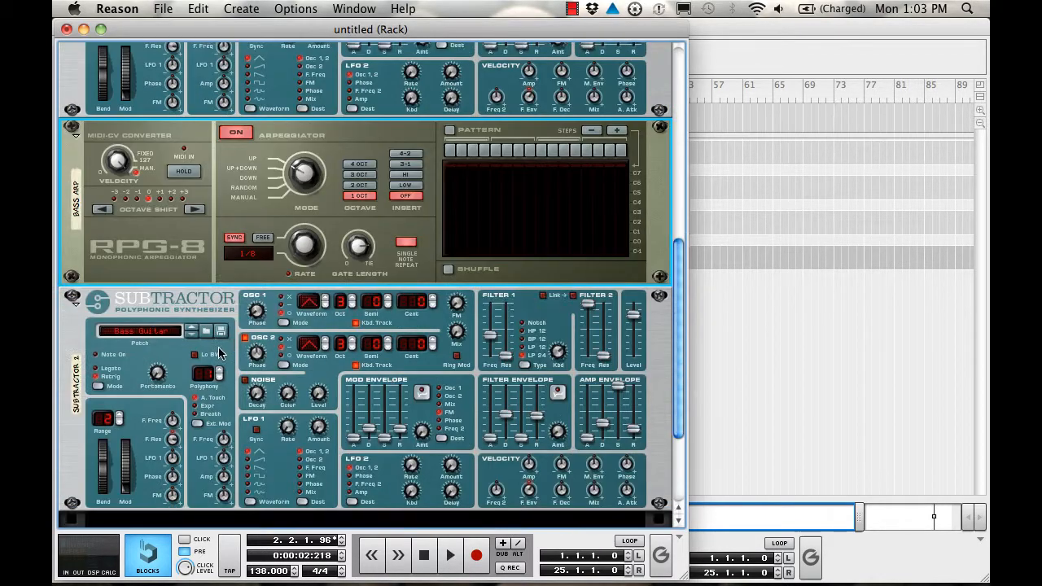
double_click(75, 391)
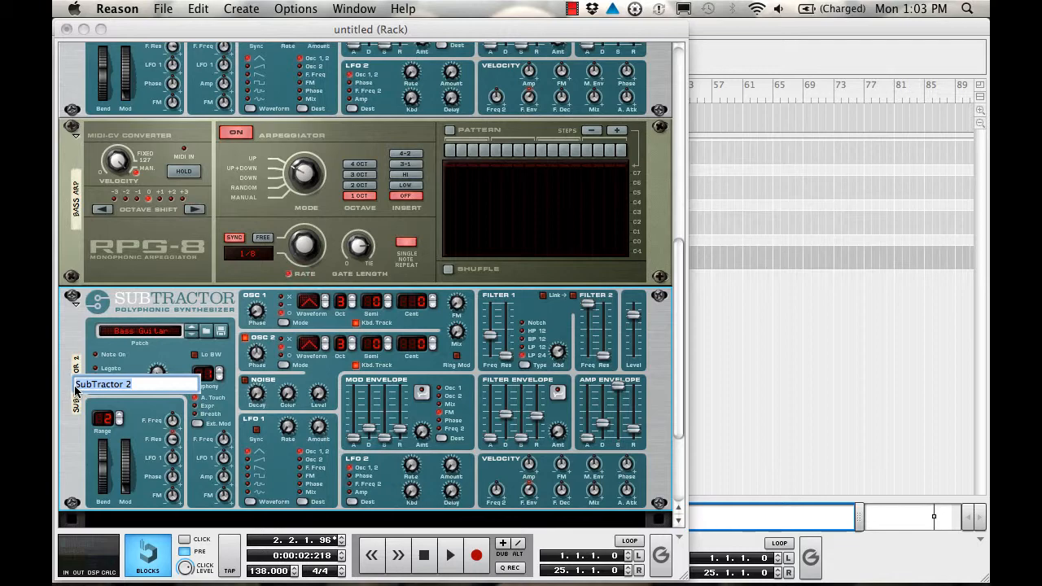
type("Poly")
key("Return")
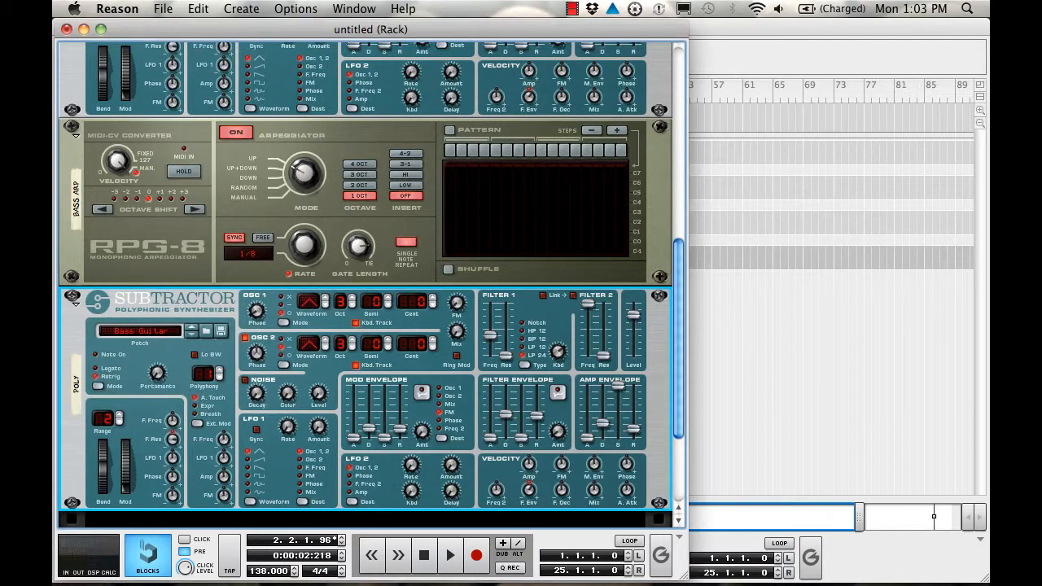
- Create an RPG-8 Monophonic Arpeggiator for the Poly synth and name it Poly Arp
scroll(83, 383, "down", 3)
right_click(80, 372)
mouse_move(182, 350)
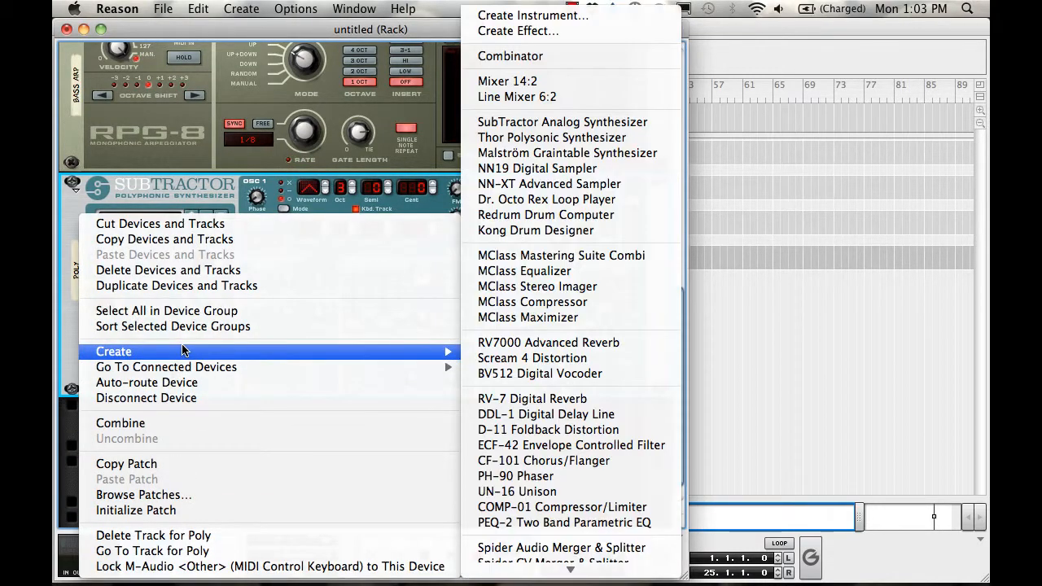
mouse_move(535, 570)
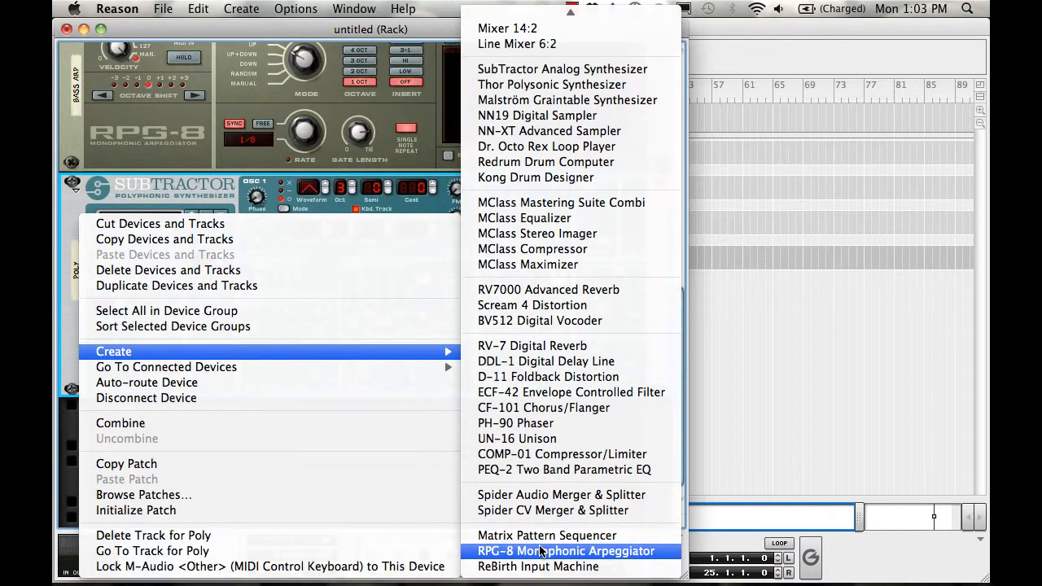
left_click(540, 551)
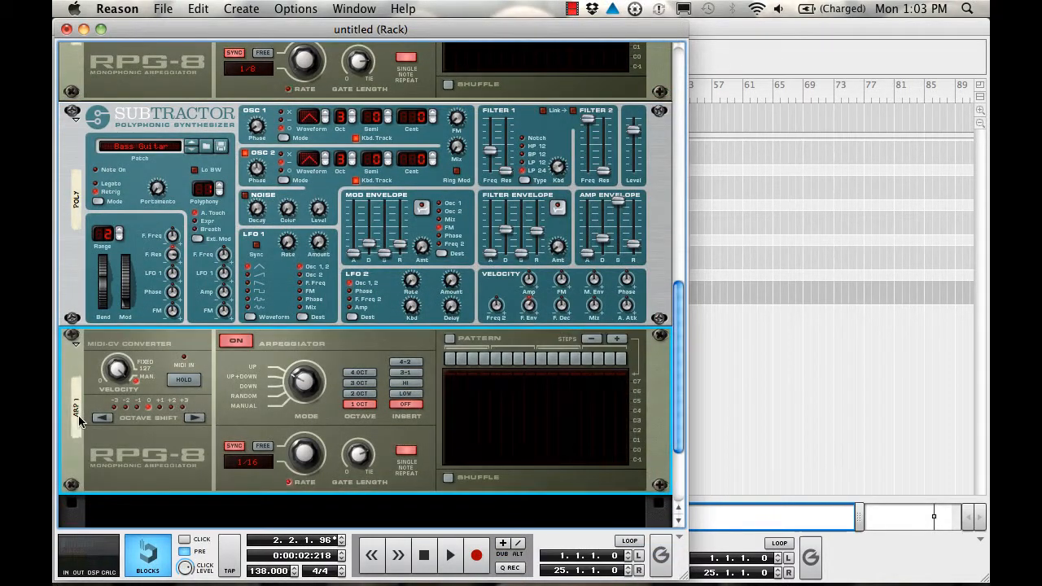
left_click(79, 411)
type("Poly Arp")
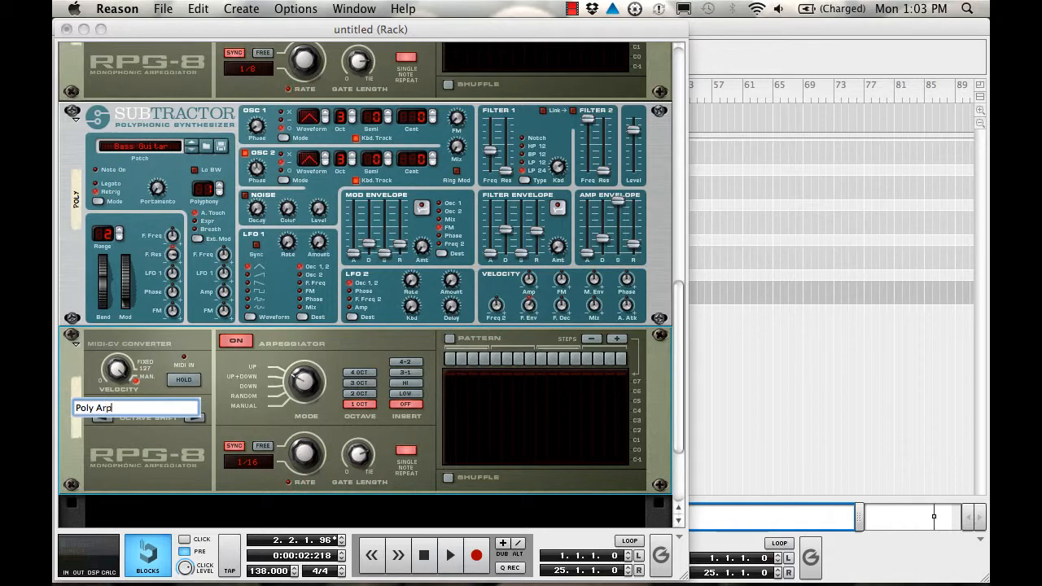
key("Return")
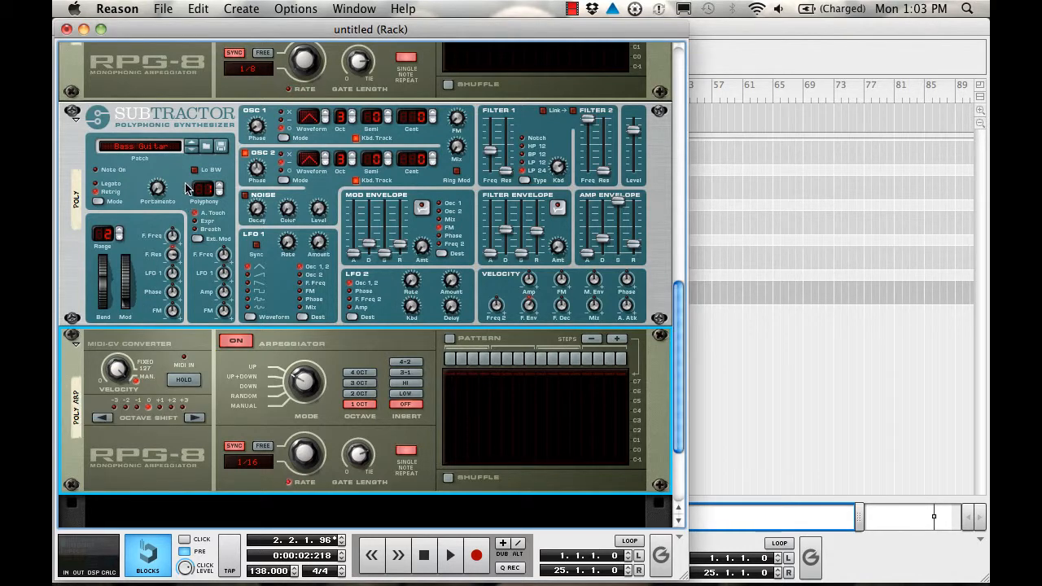
- Give the Poly track keyboard input and load the Desiree patch into its SubTractor
left_click(816, 368)
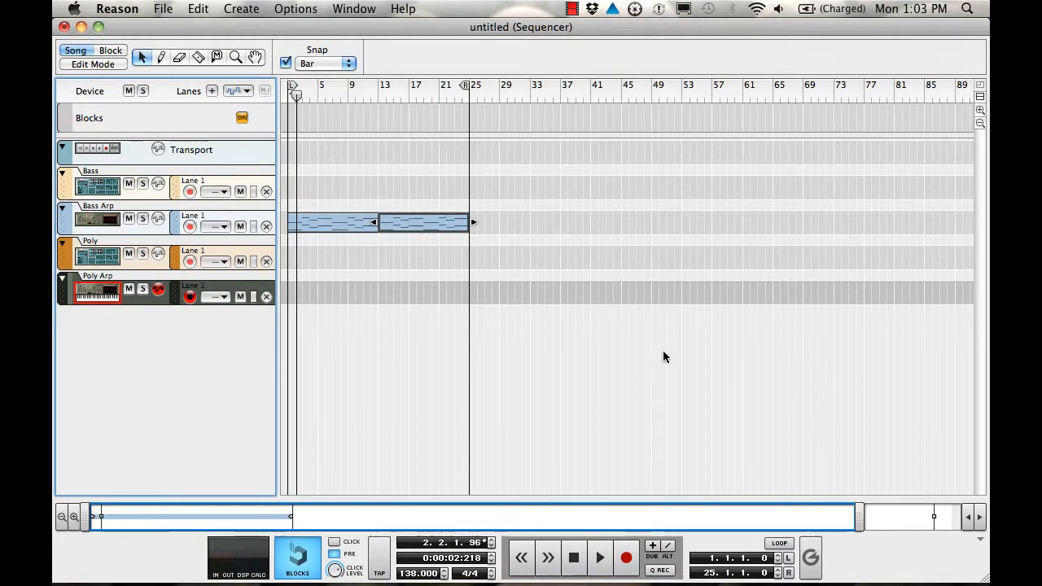
left_click(65, 259)
key("super+grave")
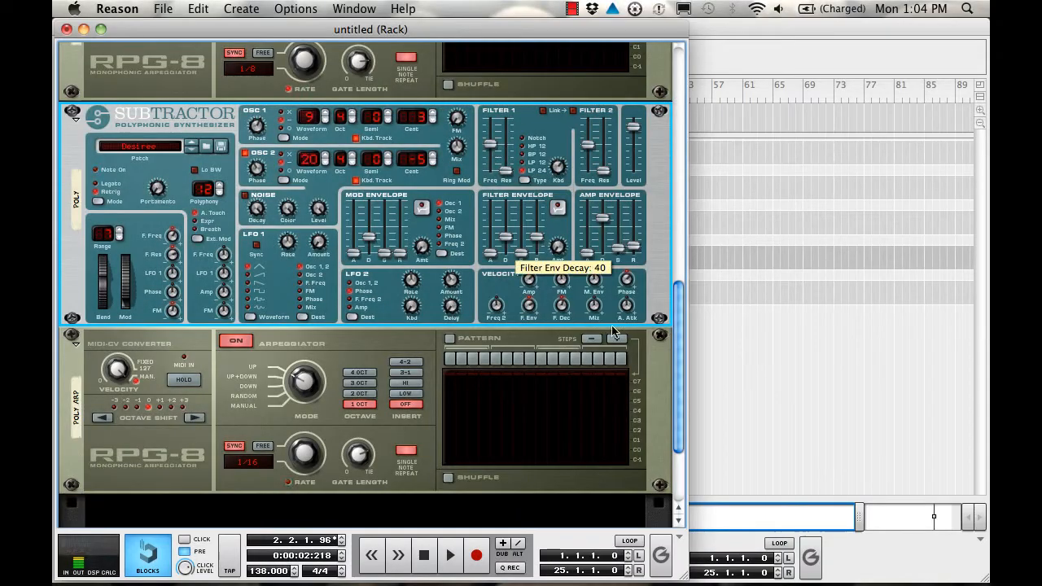
left_click(716, 363)
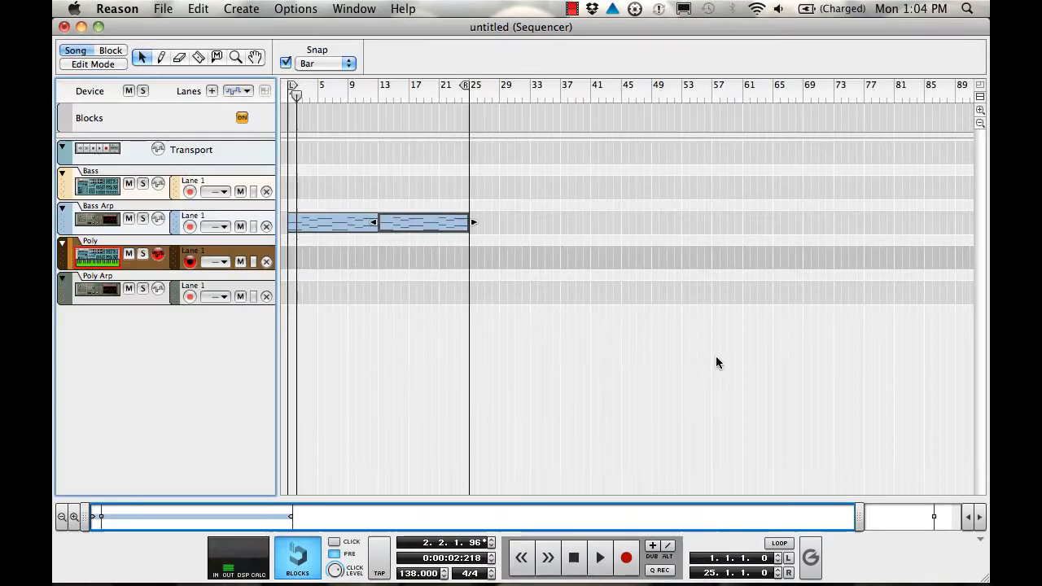
- Give the Poly Arp track keyboard input and show its RPG-8 arpeggiator in the rack
left_click(61, 299)
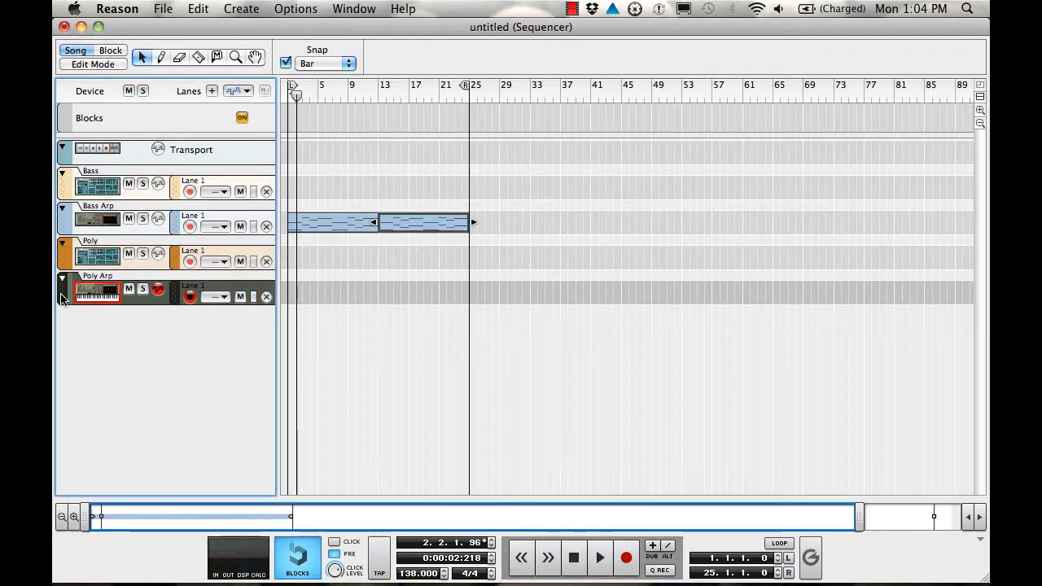
key("super+grave")
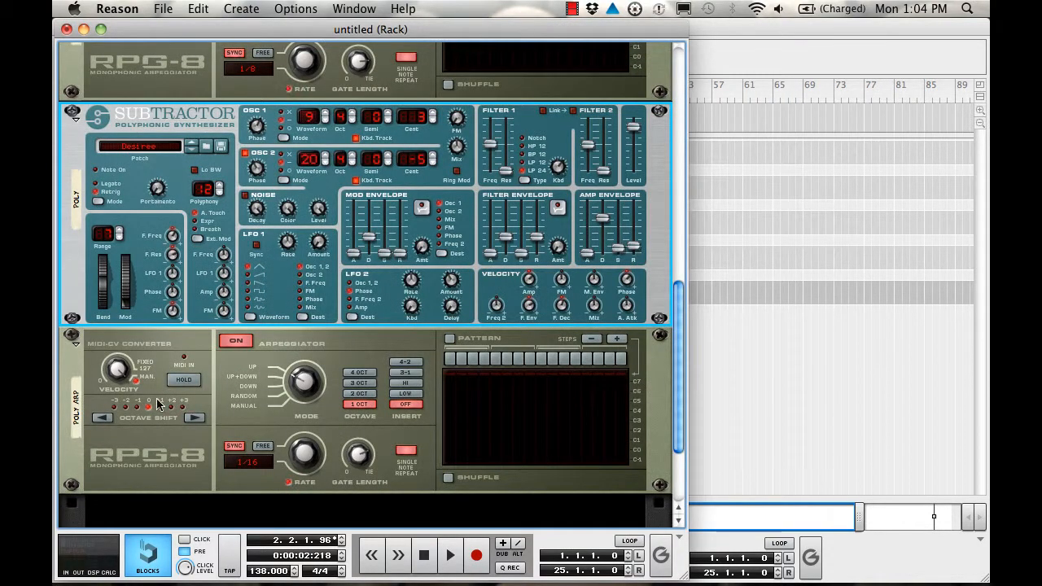
left_click(202, 394)
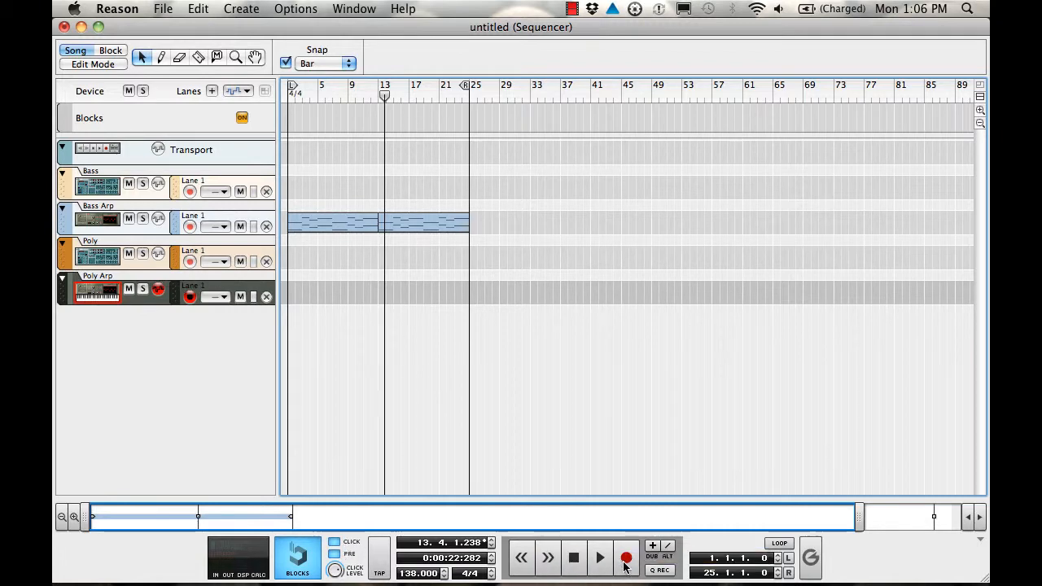
- Record an arpeggiated part on the Poly Arp track from the song start, then stop the transport and return it to bar 1
left_click(572, 559)
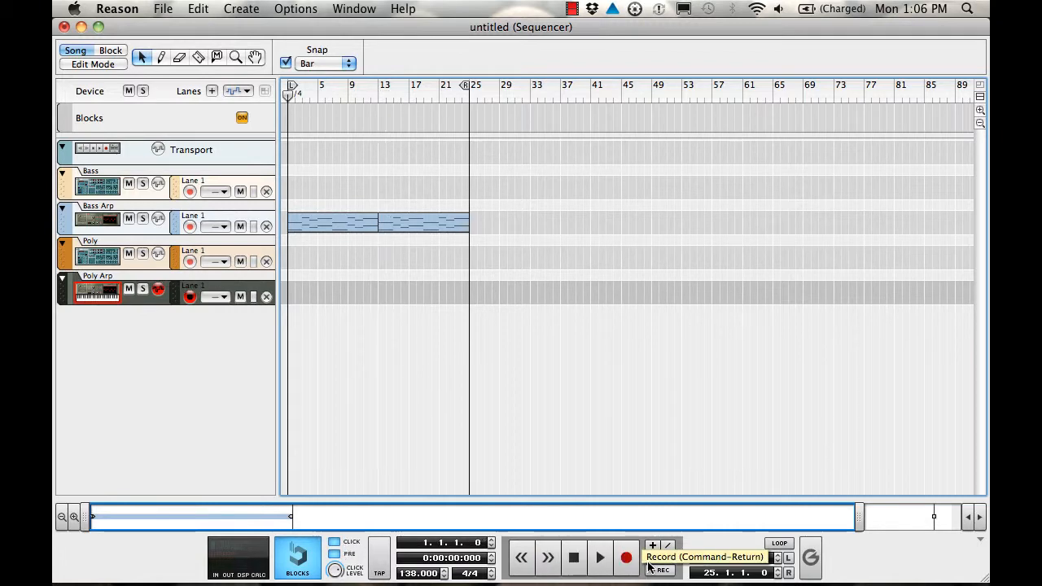
left_click(627, 560)
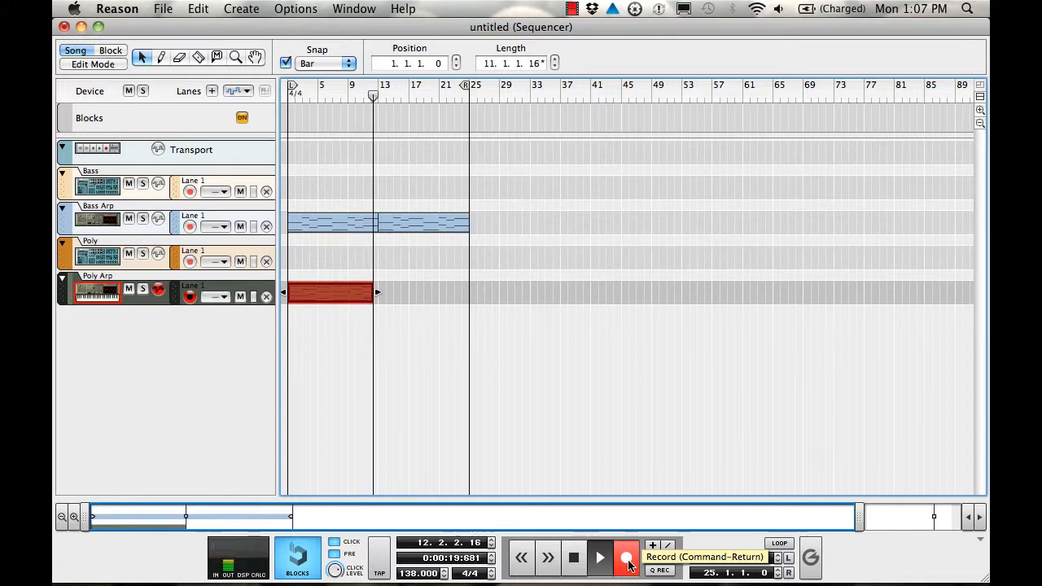
key("space")
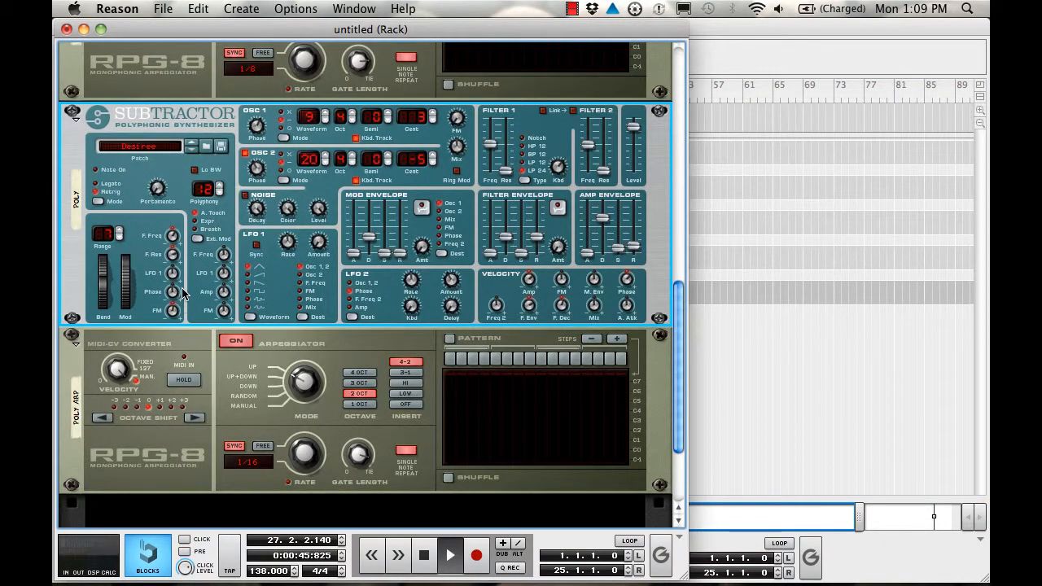
left_click(424, 555)
left_click(423, 555)
scroll(380, 349, "down", 3)
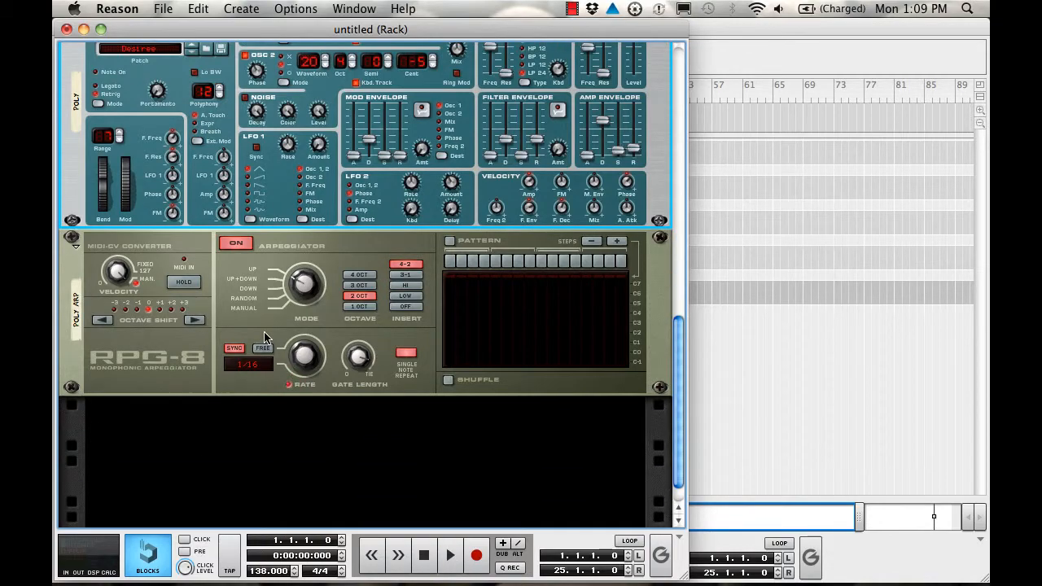
scroll(224, 336, "up", 10)
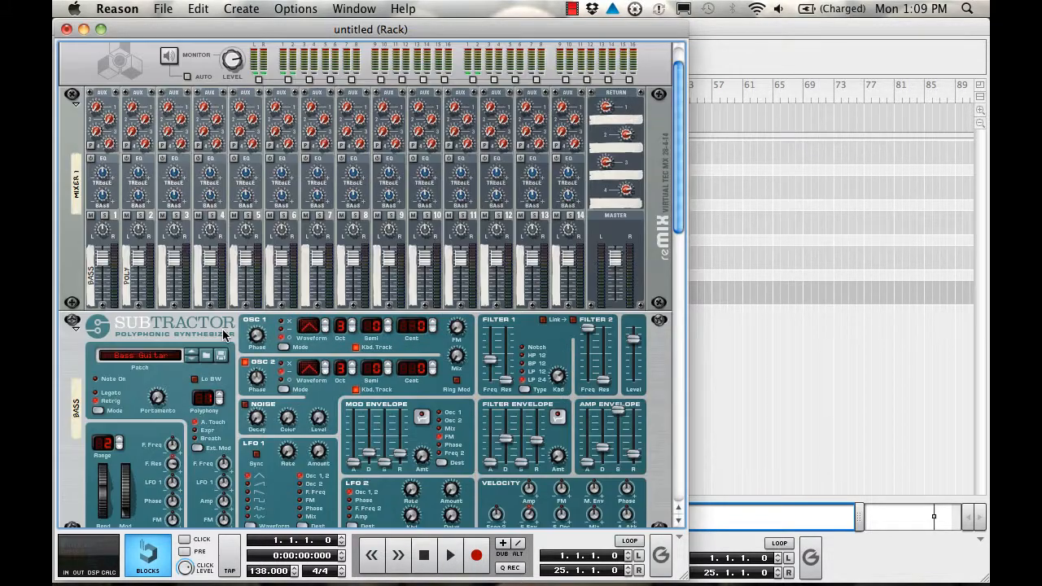
scroll(224, 336, "down", 10)
scroll(226, 334, "up", 3)
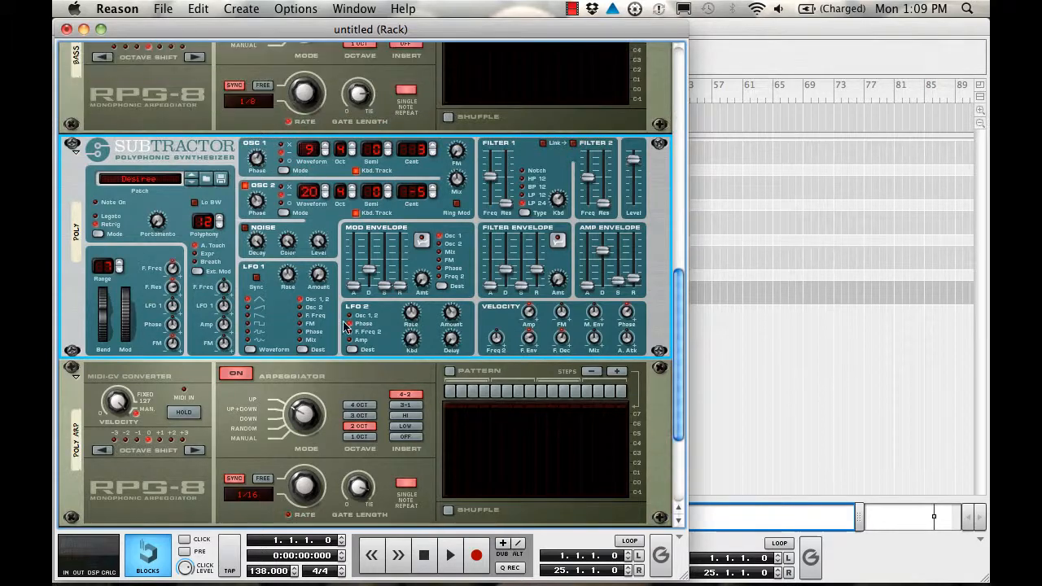